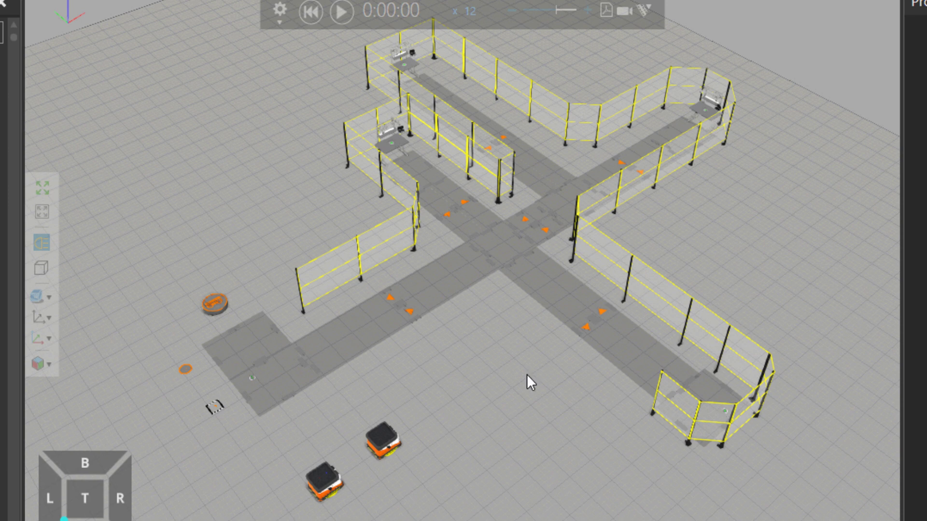
# Step: Zoom in on the orange idle and charging location markers in the lower-left floor area
pyautogui.scroll(5, 176, 407)
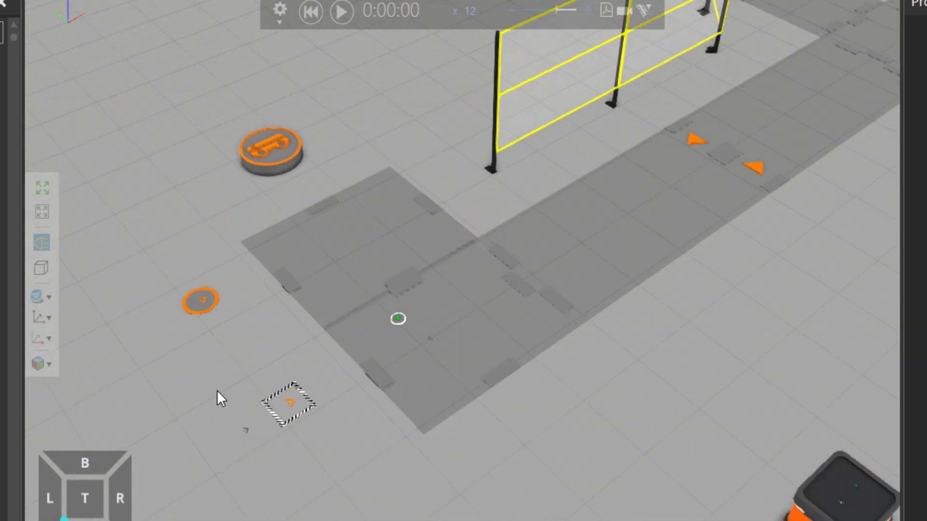
pyautogui.scroll(2, 217, 386)
# Step: Inspect the circular idle location marker and the striped square charging location, each twice
pyautogui.click(202, 256)
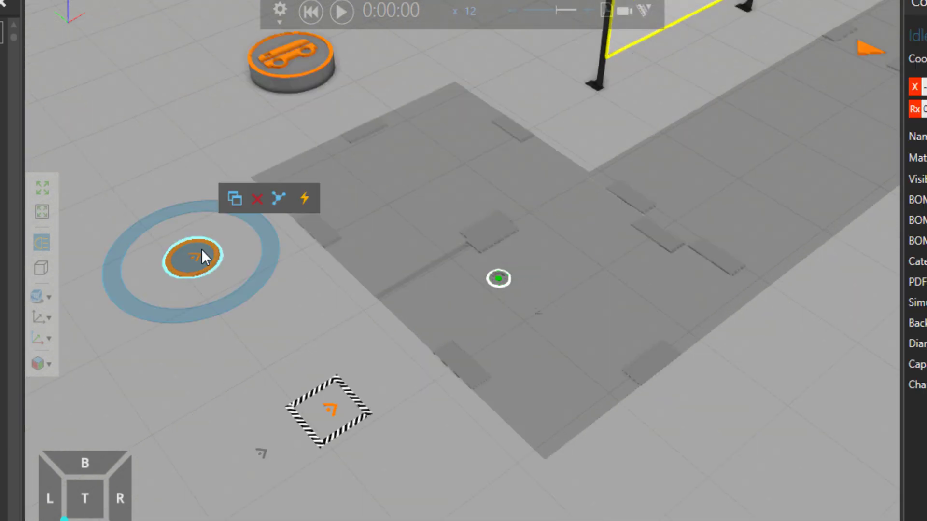
pyautogui.click(314, 393)
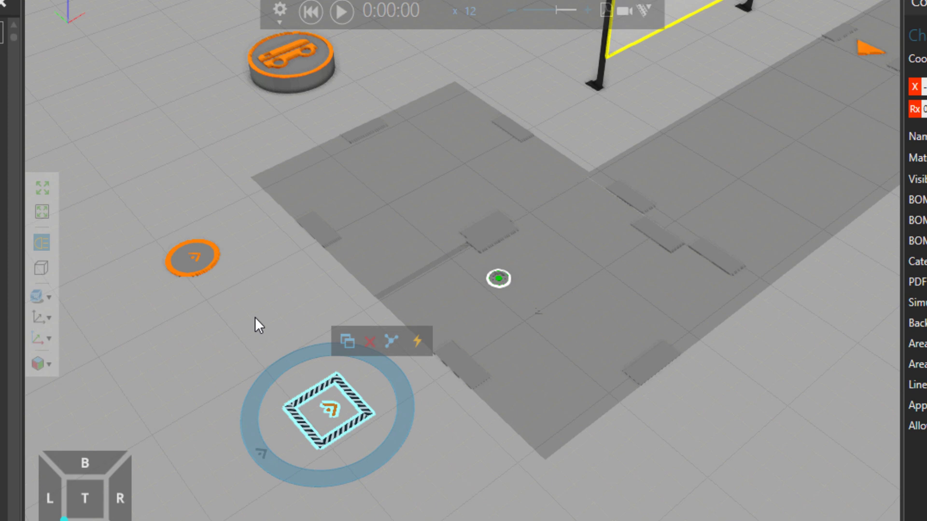
pyautogui.click(213, 265)
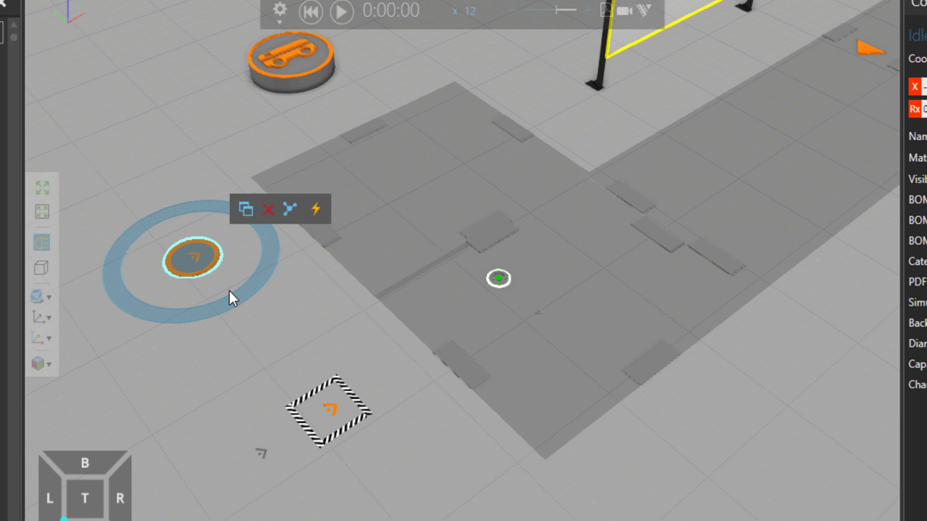
pyautogui.click(312, 393)
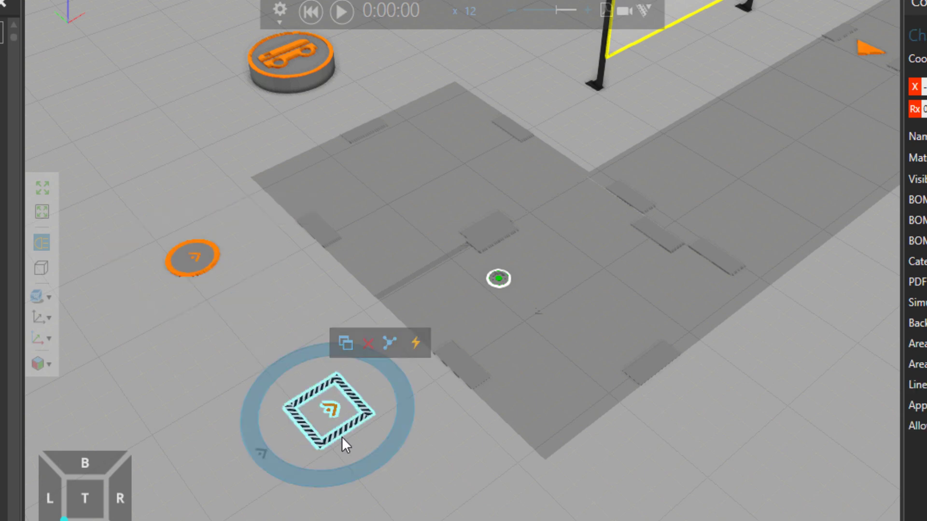
# Step: Pan the scene to frame the markers and robots, then select the idle location marker
pyautogui.scroll(-5, 317, 335)
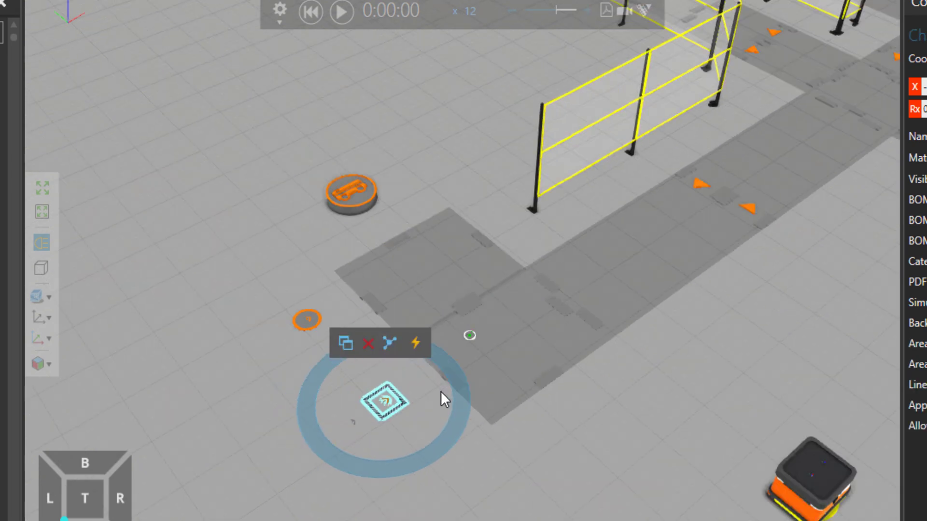
pyautogui.scroll(2, 542, 407)
pyautogui.moveTo(542, 407); pyautogui.dragTo(515, 381, button='middle')
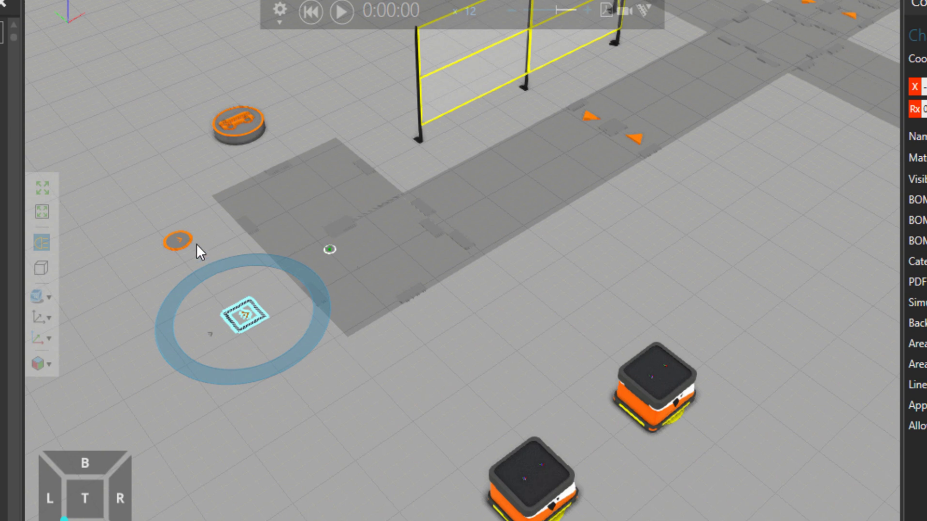
pyautogui.click(181, 238)
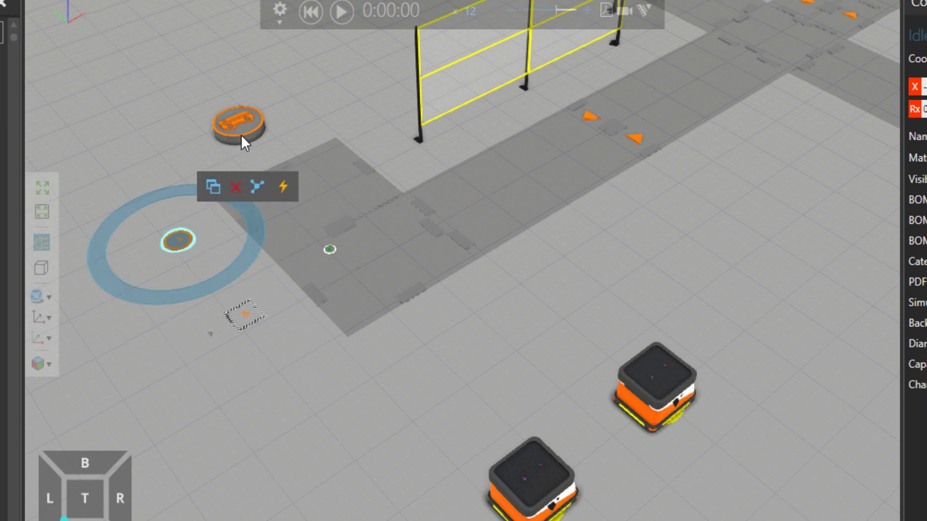
# Step: Connect all idle and charging locations to the transport controller and verify its Pathways, Idle/ChargingLocations and Tools links
pyautogui.click(242, 135)
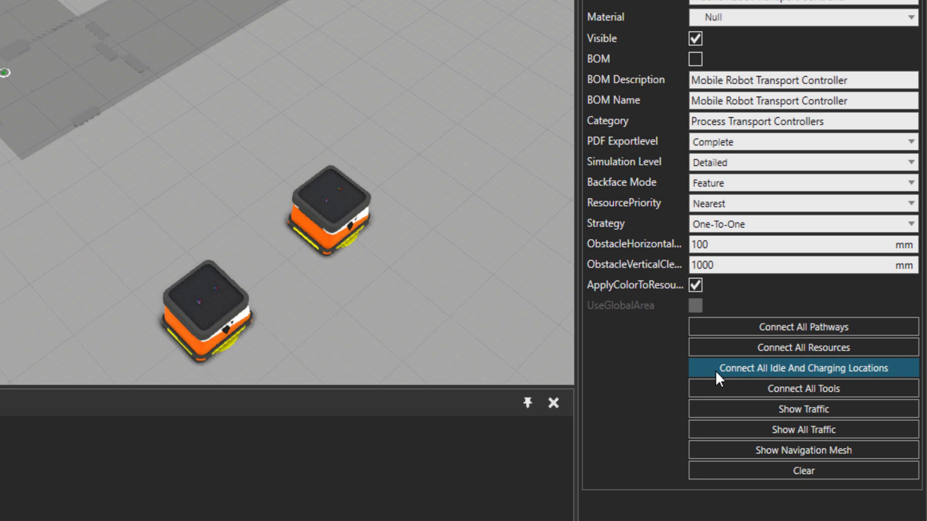
pyautogui.click(715, 371)
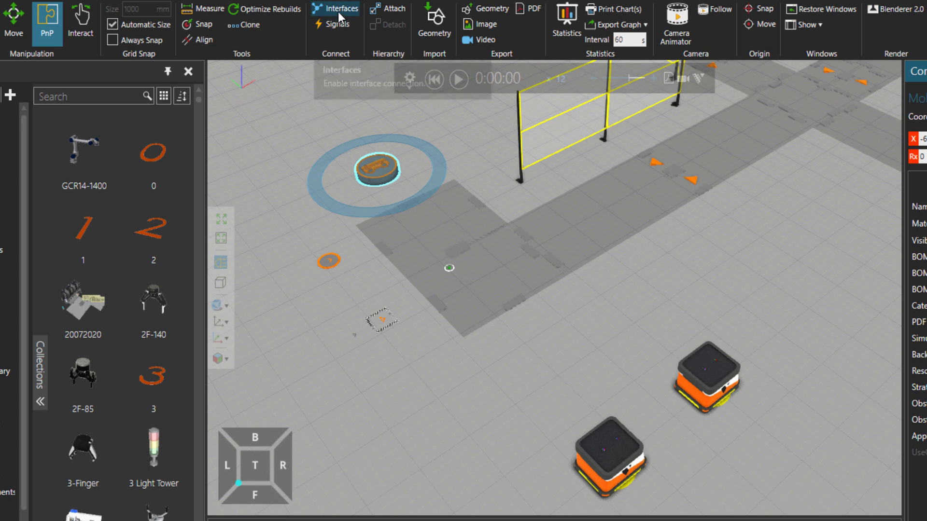
pyautogui.click(338, 11)
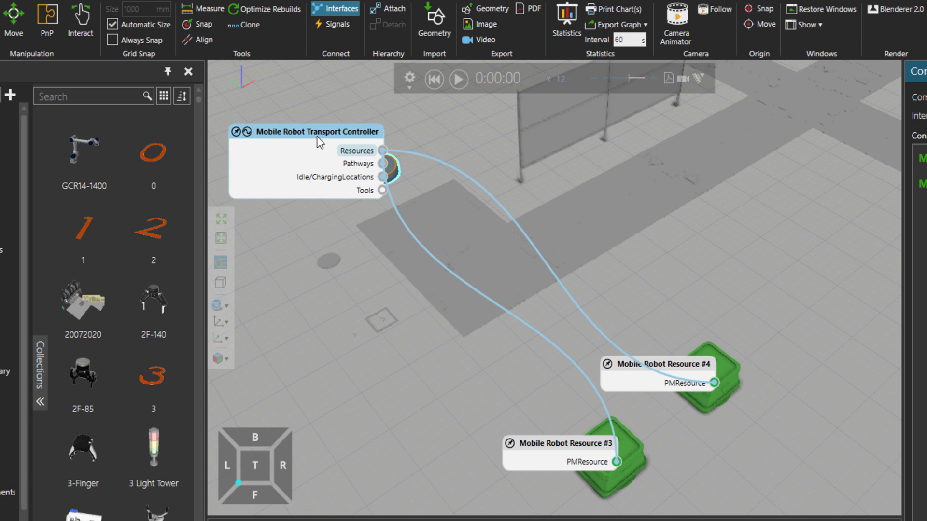
pyautogui.click(357, 163)
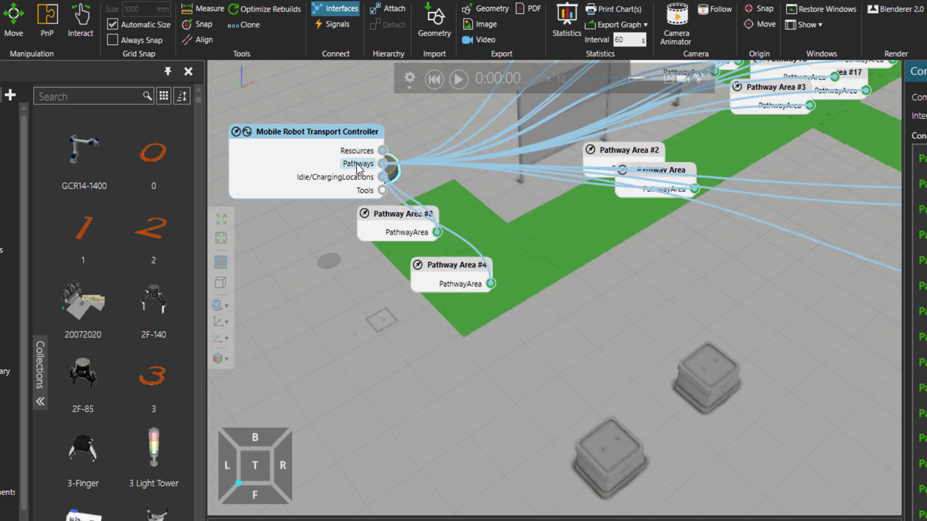
pyautogui.click(318, 182)
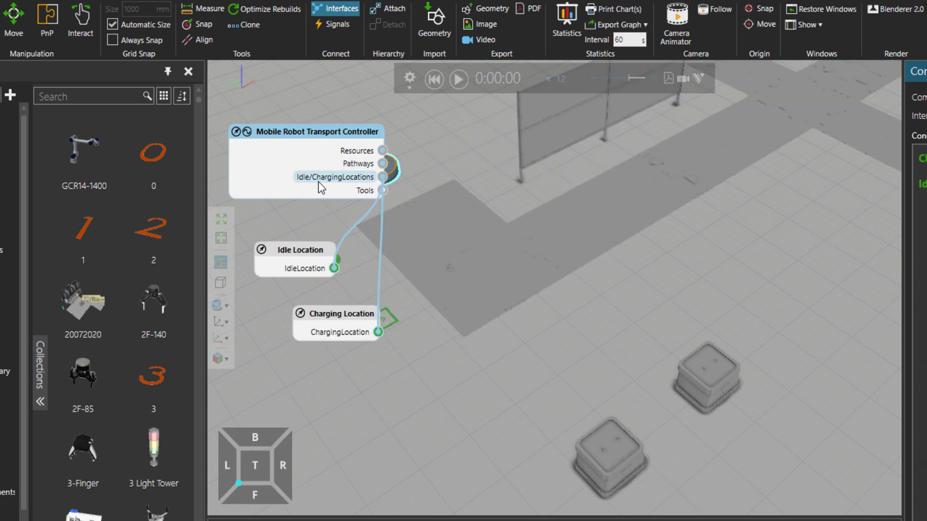
pyautogui.click(360, 189)
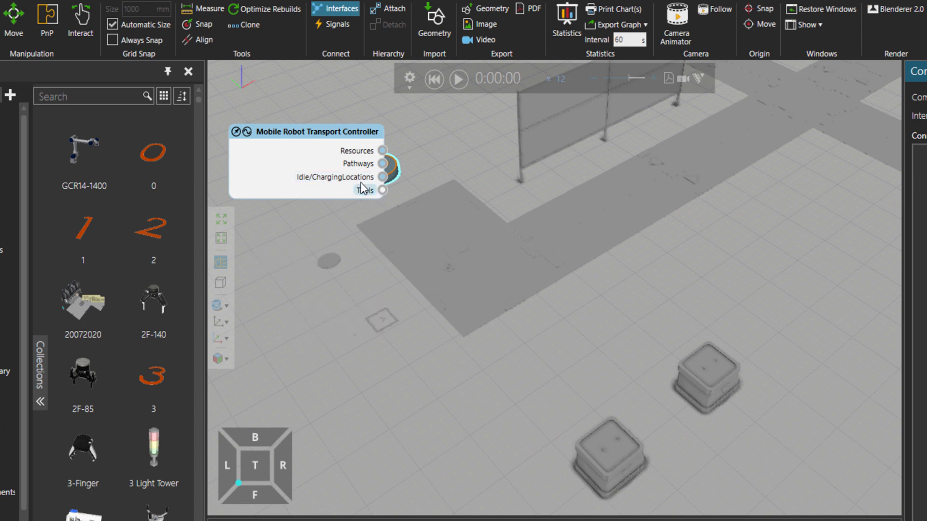
pyautogui.click(335, 10)
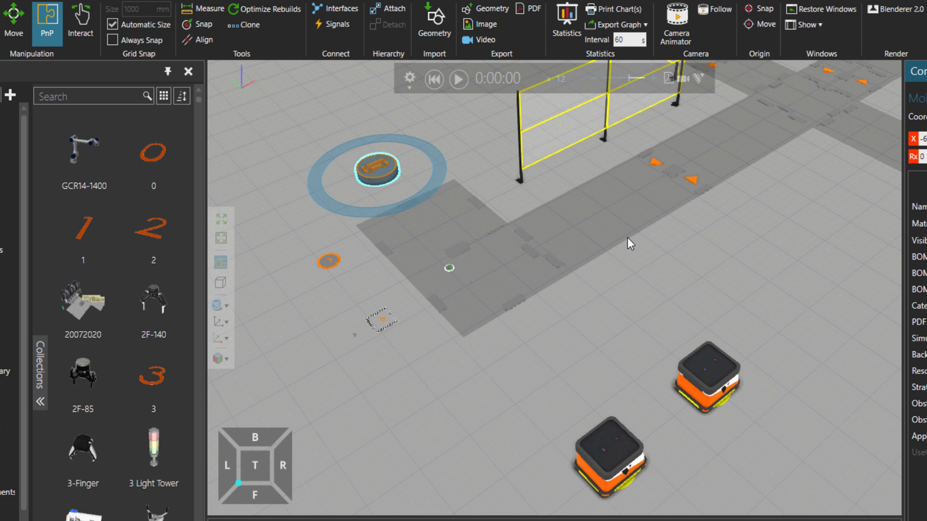
# Step: Select Mobile Robot Resource #3 and check its TimeToIdle value of 10 s
pyautogui.click(628, 441)
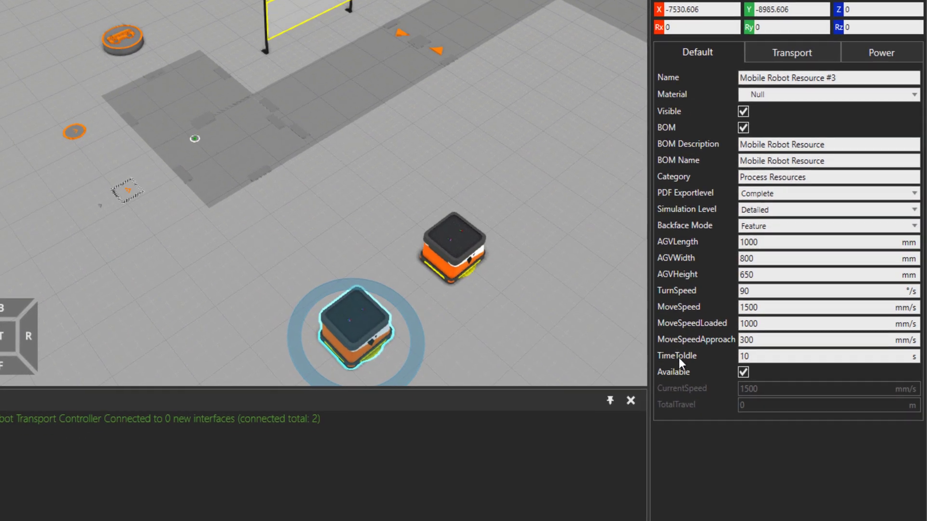
pyautogui.click(727, 356)
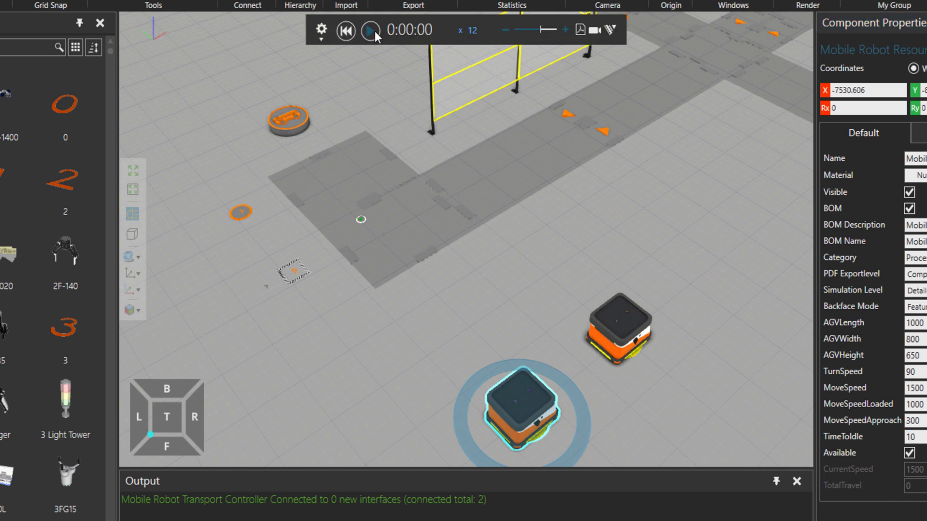
# Step: Play and reset the simulation, lower playback speed to x1.0, and select each mobile robot
pyautogui.click(370, 30)
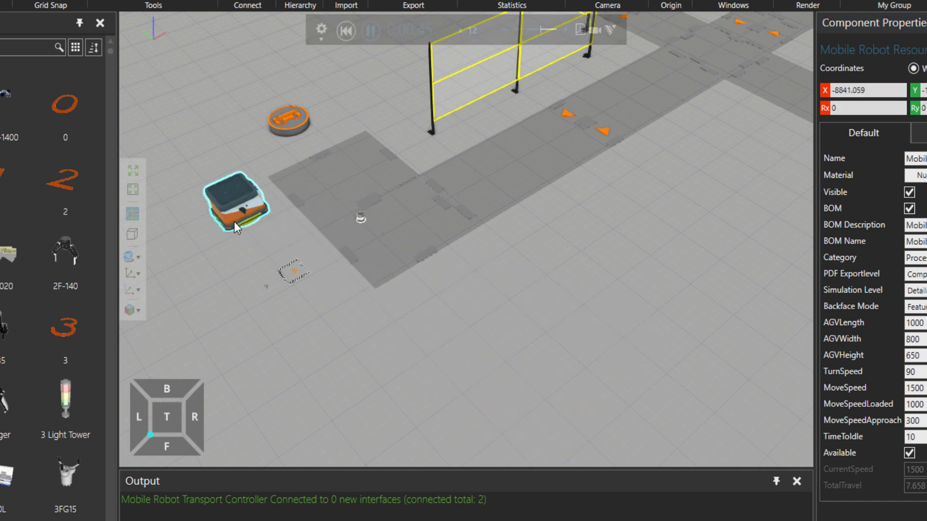
pyautogui.click(346, 31)
pyautogui.click(504, 30)
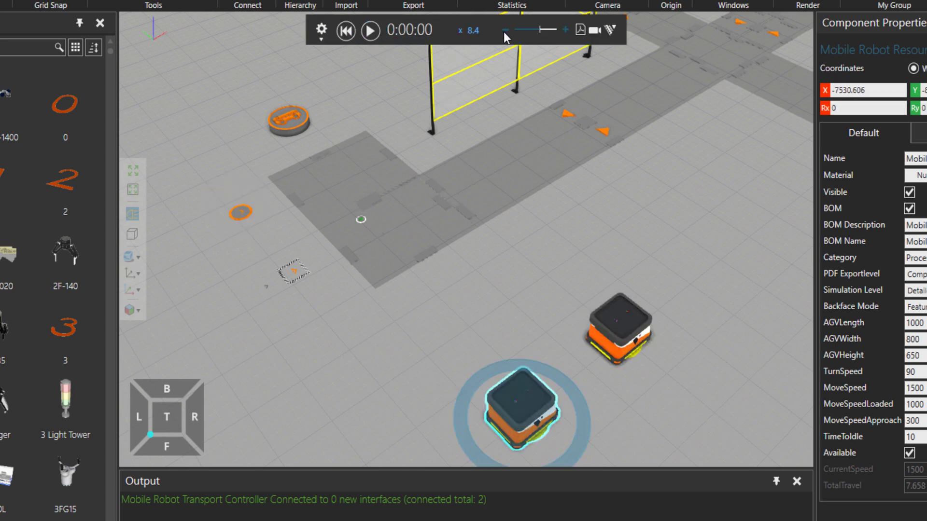
pyautogui.click(537, 30)
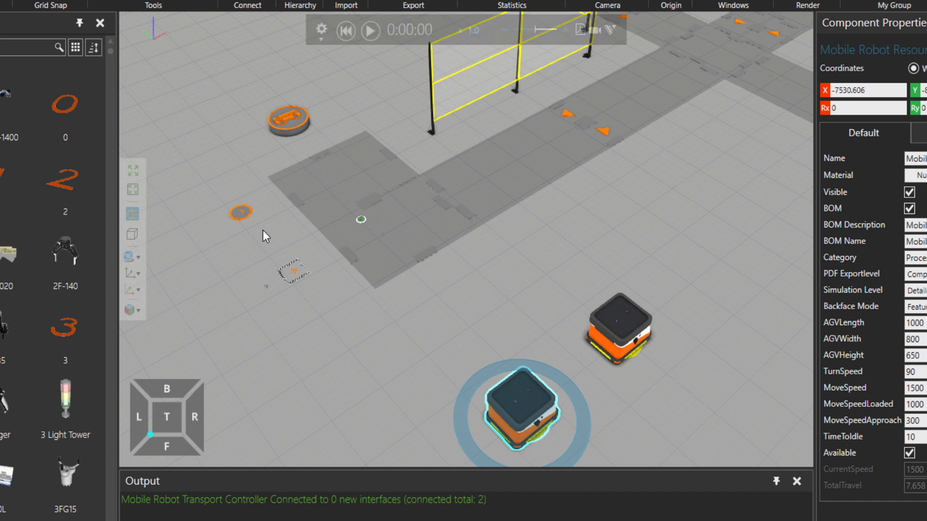
pyautogui.click(633, 326)
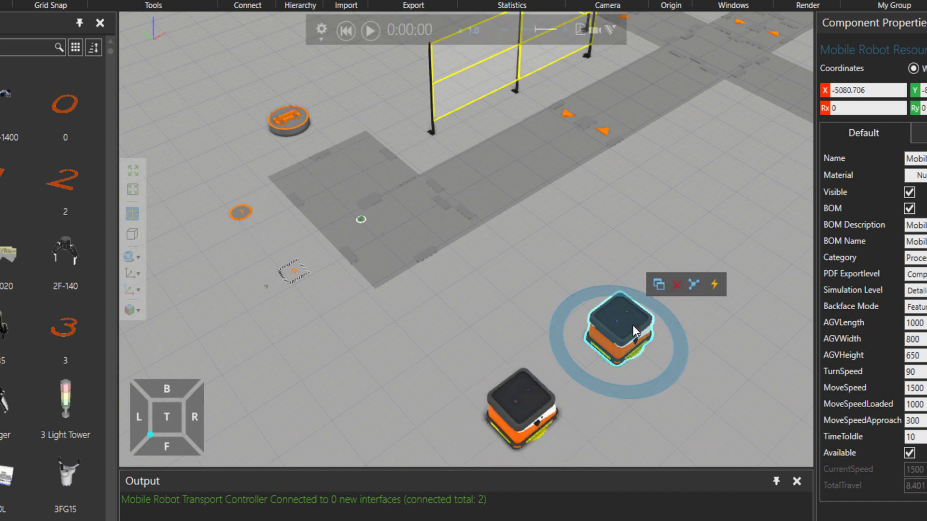
pyautogui.click(533, 395)
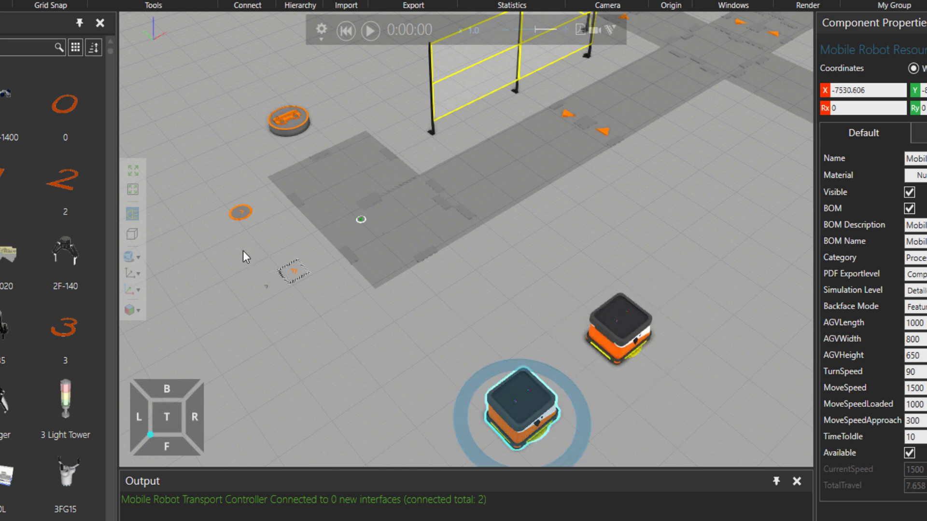
# Step: Select the Idle Location disc and inspect its Capacity of 2 in Component Properties
pyautogui.click(245, 216)
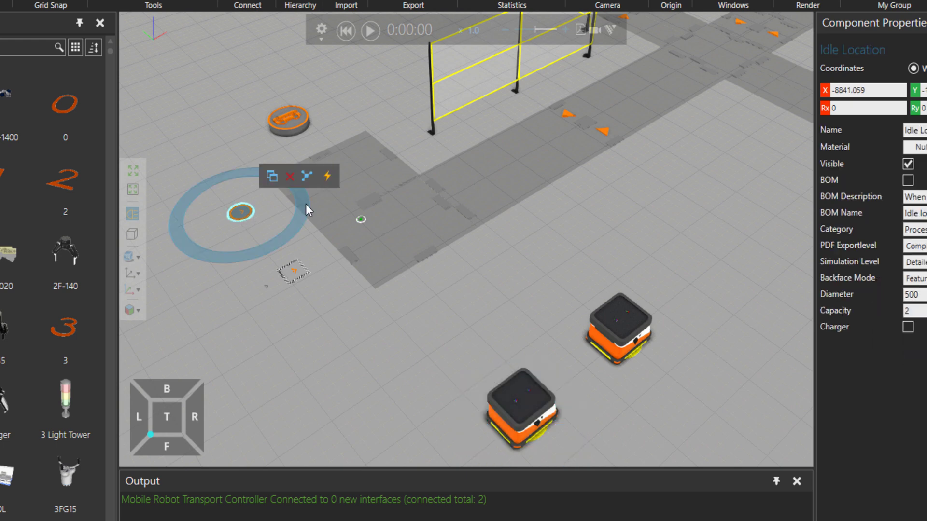
pyautogui.scroll(5, 208, 186)
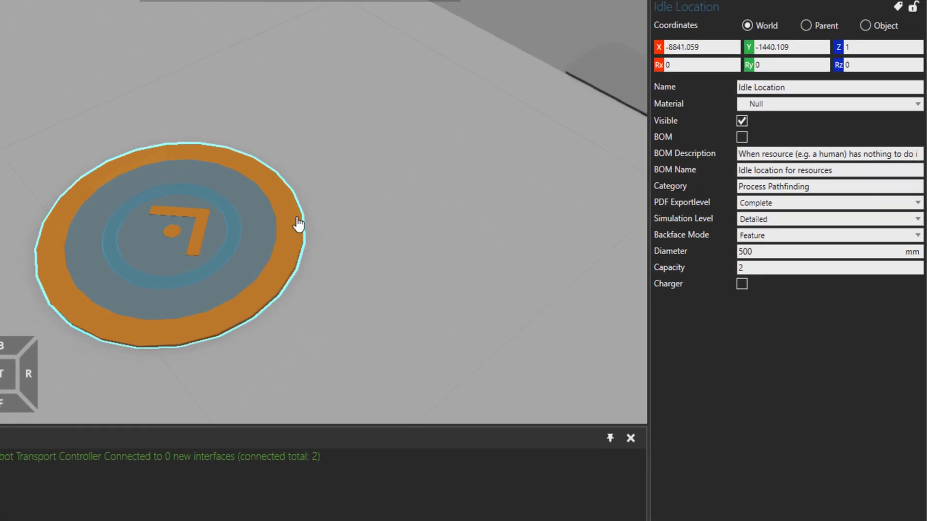
pyautogui.keyDown('ctrl'); pyautogui.moveTo(298, 223); pyautogui.dragTo(358, 203, button='right'); pyautogui.keyUp('ctrl')
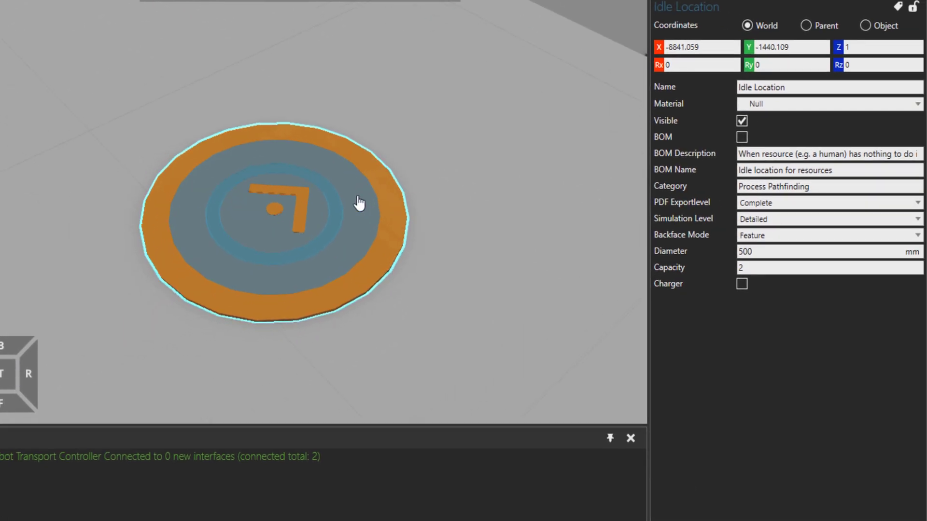
pyautogui.click(710, 266)
# Step: Turn off Charger on the Idle Location and select the Charging Location
pyautogui.click(742, 284)
pyautogui.scroll(-3, 515, 287)
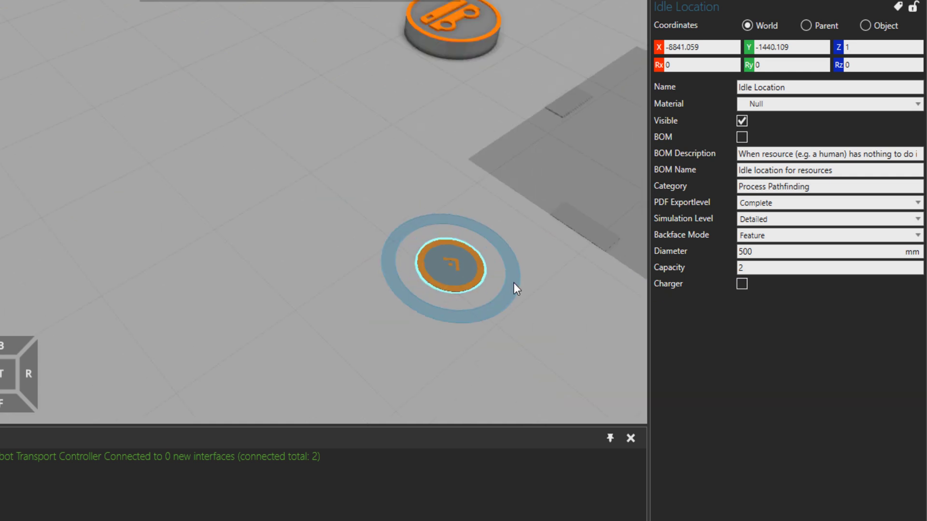
pyautogui.moveTo(590, 321)
pyautogui.mouseDown(button='middle')
pyautogui.moveTo(466, 224)
pyautogui.moveTo(306, 124)
pyautogui.mouseUp(button='middle')
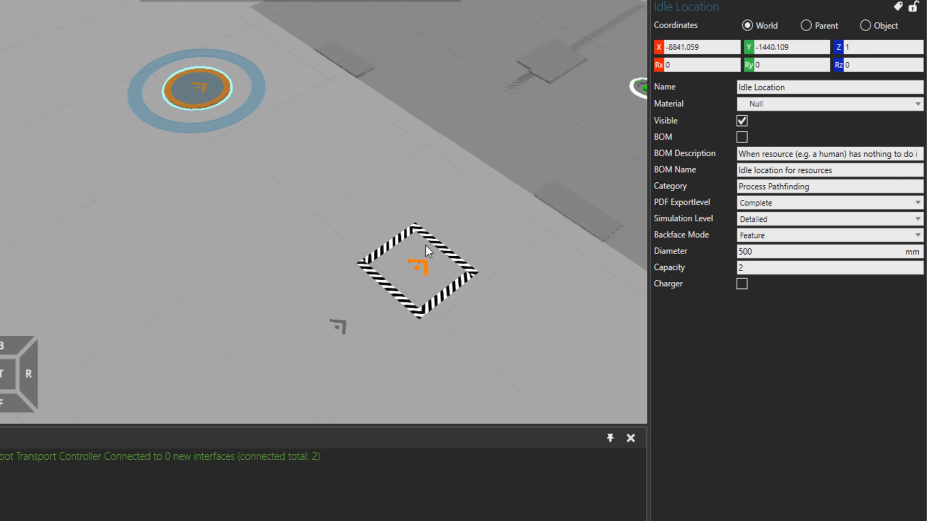
pyautogui.click(424, 261)
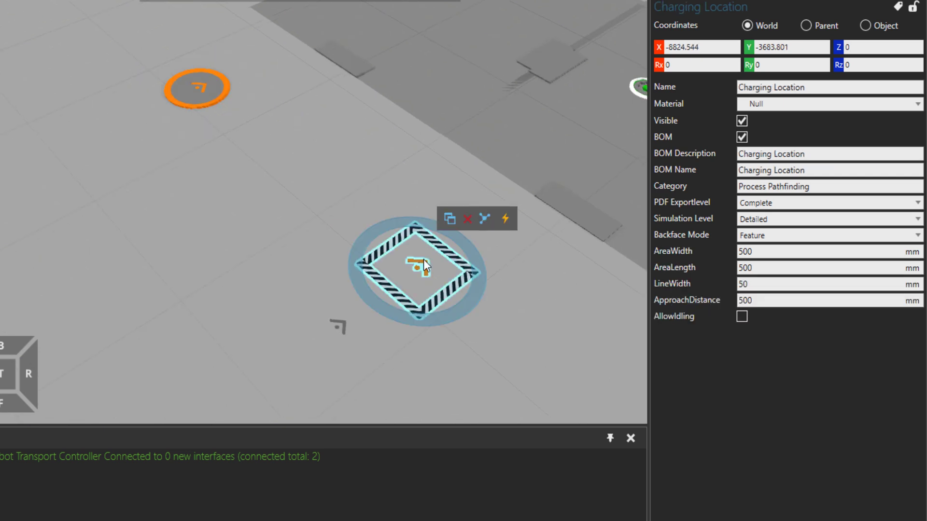
# Step: Set the Charging Location's ApproachDistance to 1000 mm
pyautogui.moveTo(765, 300); pyautogui.dragTo(707, 302)
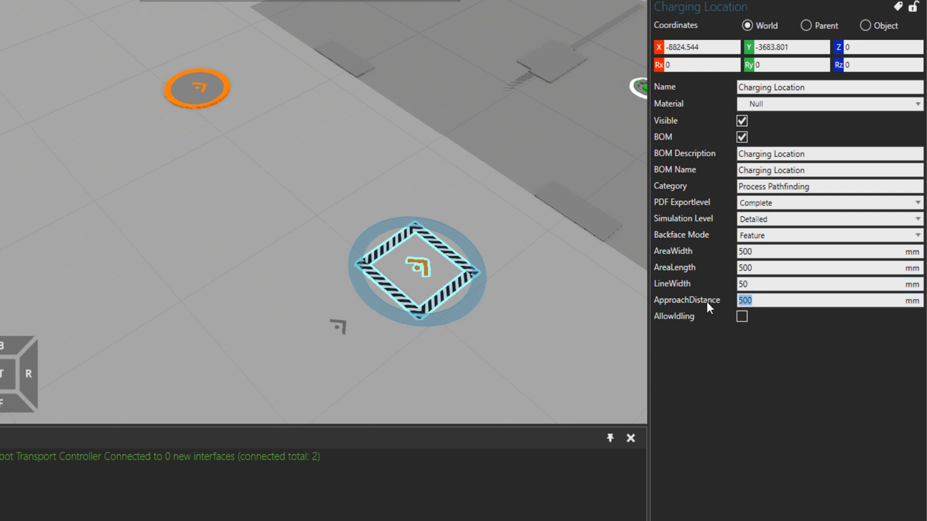
pyautogui.write('1000')
pyautogui.press('Return')
pyautogui.moveTo(400, 375)
pyautogui.mouseDown(button='right')
pyautogui.moveTo(451, 292)
pyautogui.moveTo(302, 328)
pyautogui.mouseUp(button='right')
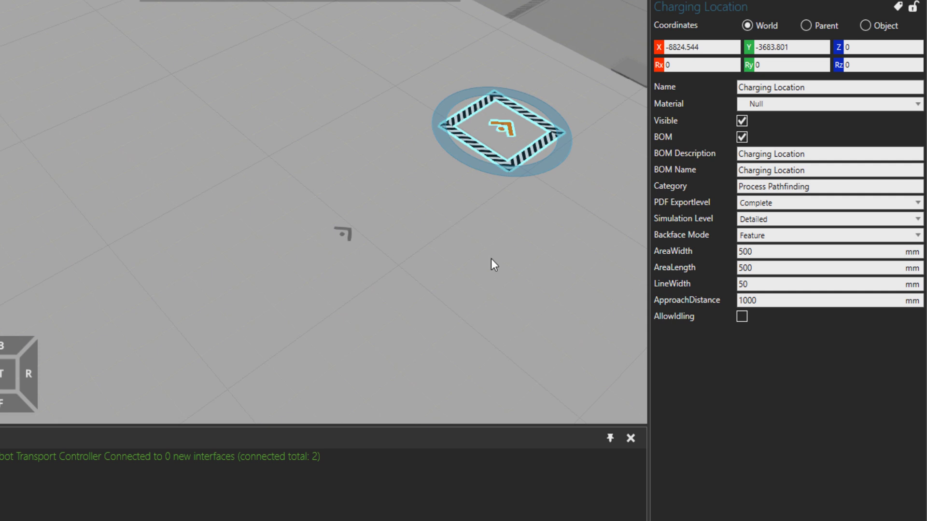
pyautogui.moveTo(542, 219); pyautogui.dragTo(438, 318, button='middle')
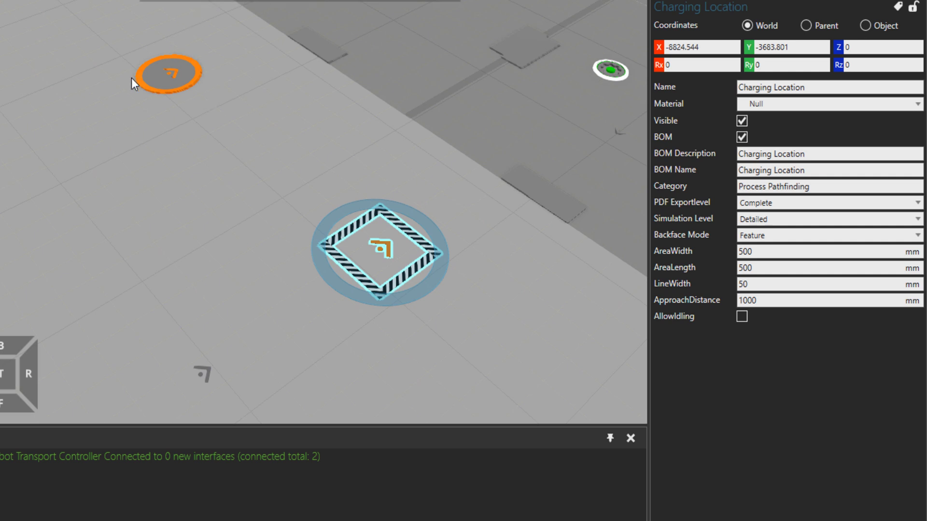
# Step: Change the Idle Location's Capacity from 2 to 1
pyautogui.scroll(-3, 231, 273)
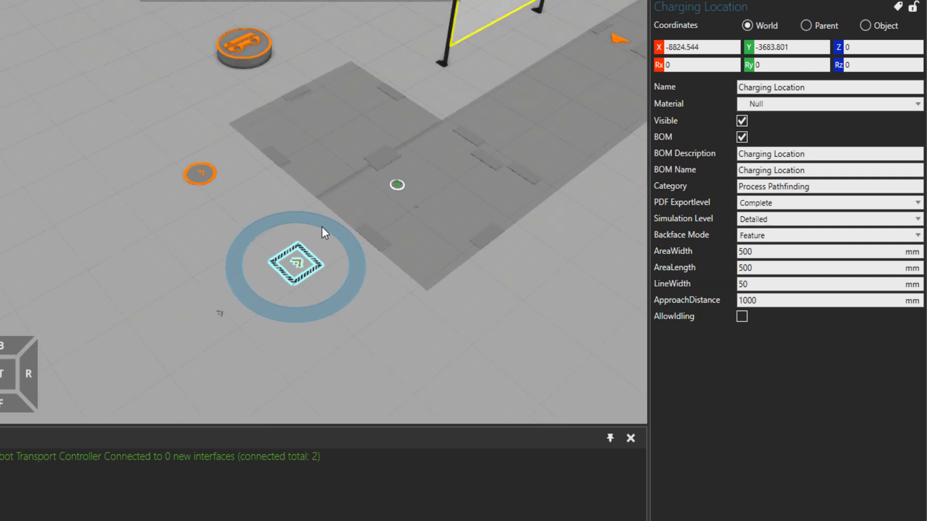
pyautogui.click(203, 174)
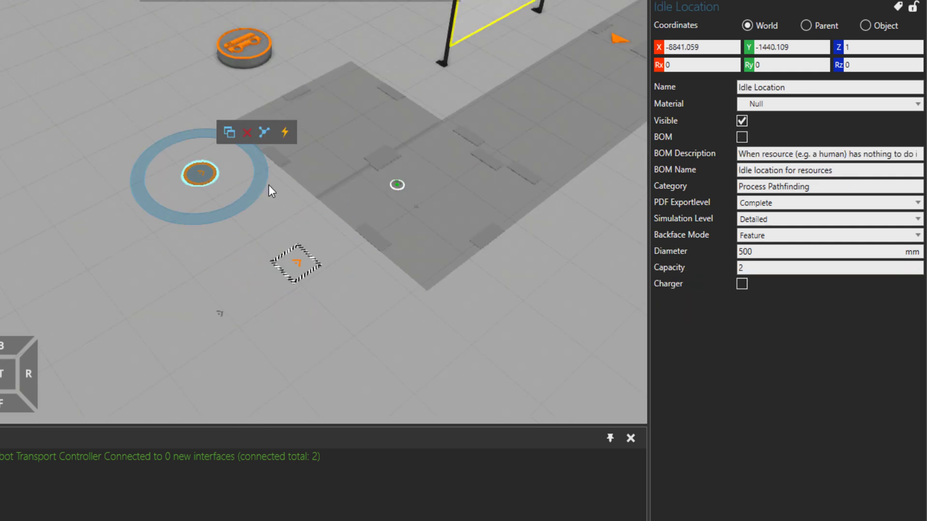
pyautogui.click(743, 268)
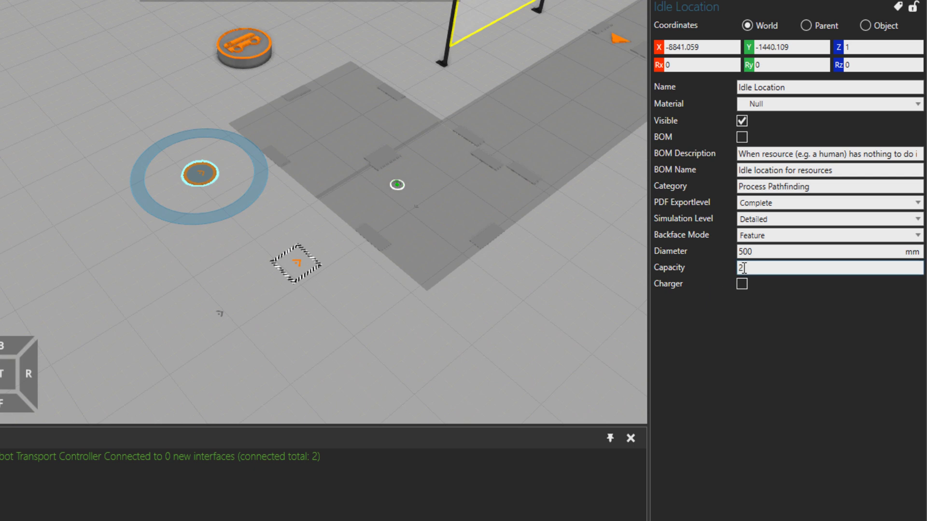
pyautogui.write('1')
pyautogui.moveTo(532, 325); pyautogui.dragTo(306, 226, button='middle')
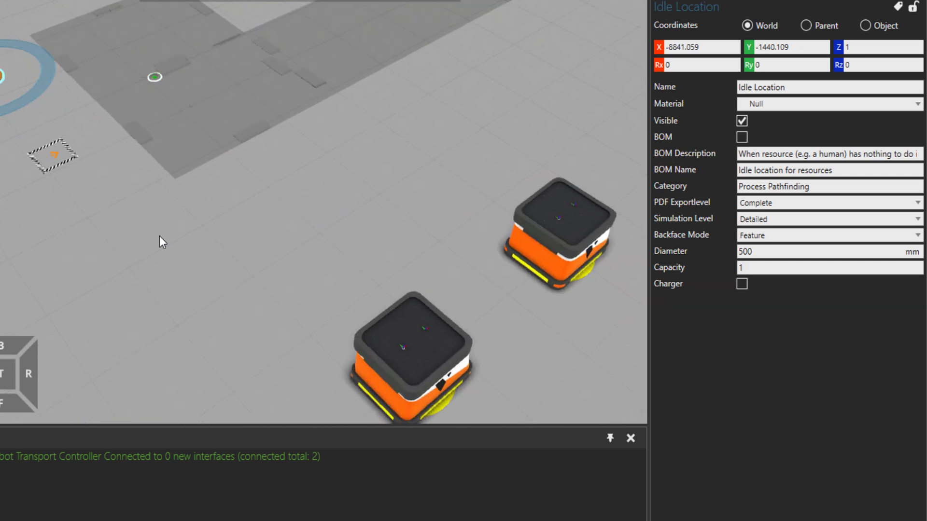
# Step: Select Mobile Robot Resource #3 and toggle its battery power off and back on
pyautogui.click(412, 336)
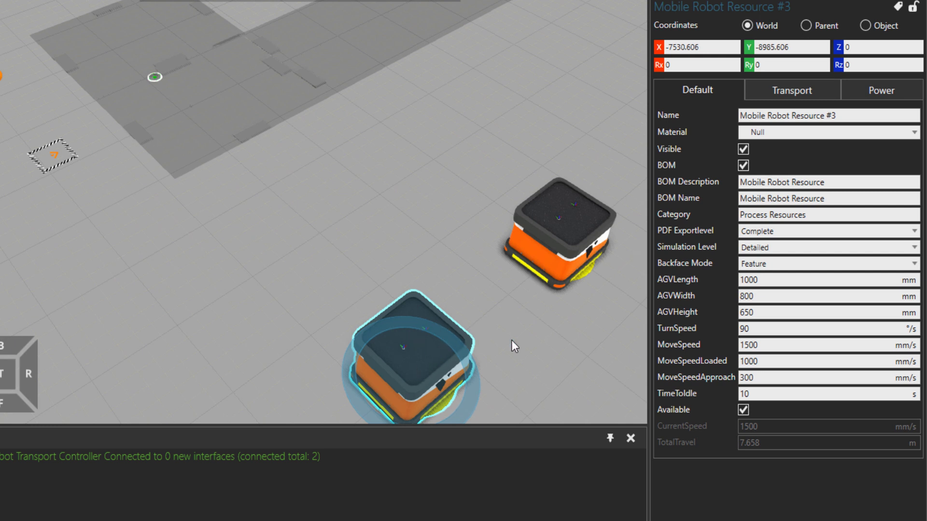
pyautogui.click(878, 91)
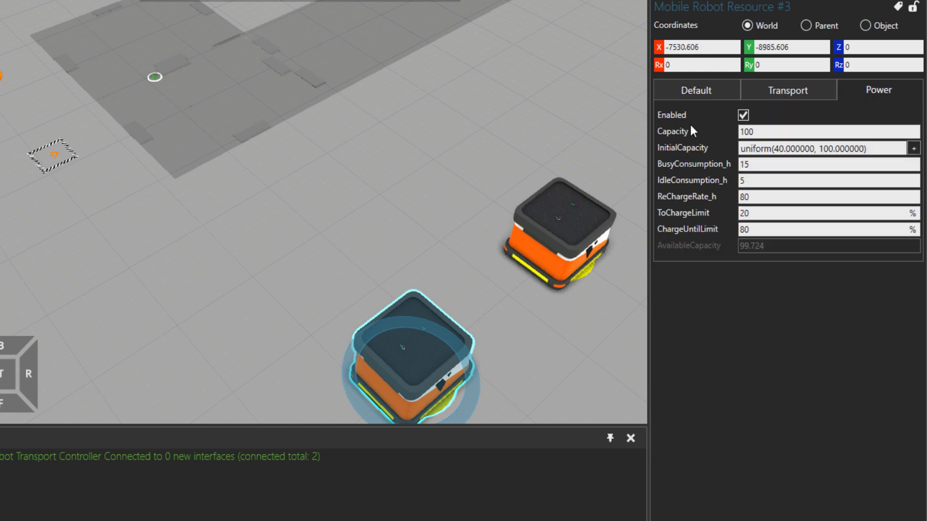
pyautogui.click(743, 115)
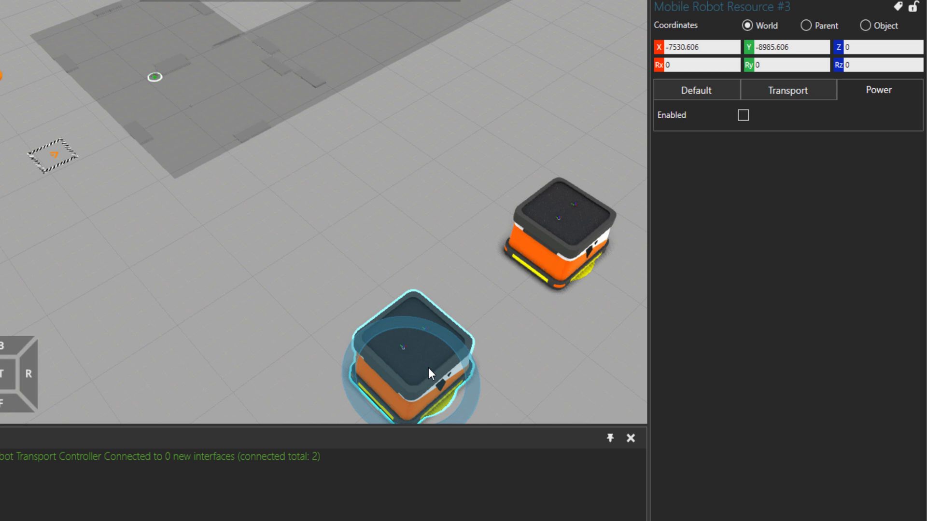
pyautogui.click(743, 116)
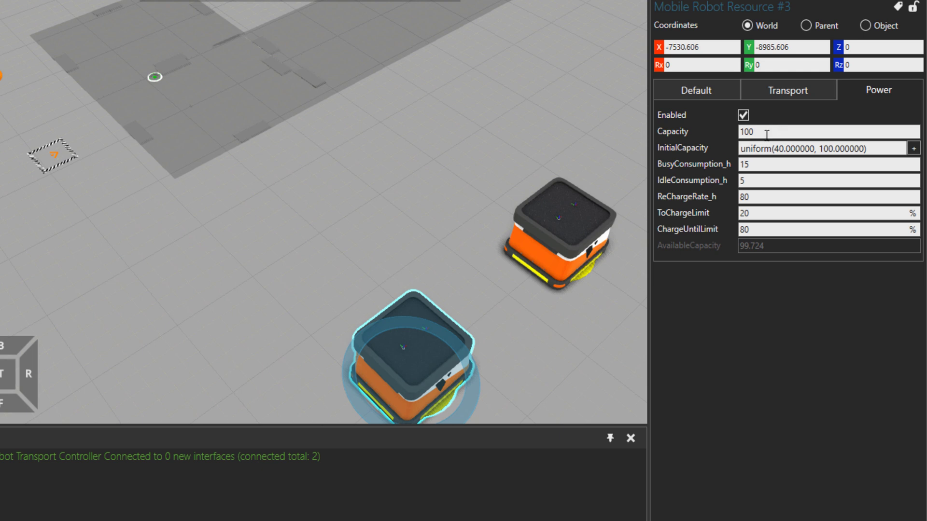
# Step: Review battery Capacity 100, initial capacity, busy and idle consumption, and ReChargeRate_h 80
pyautogui.moveTo(769, 134); pyautogui.dragTo(733, 138)
pyautogui.moveTo(883, 149); pyautogui.dragTo(724, 166)
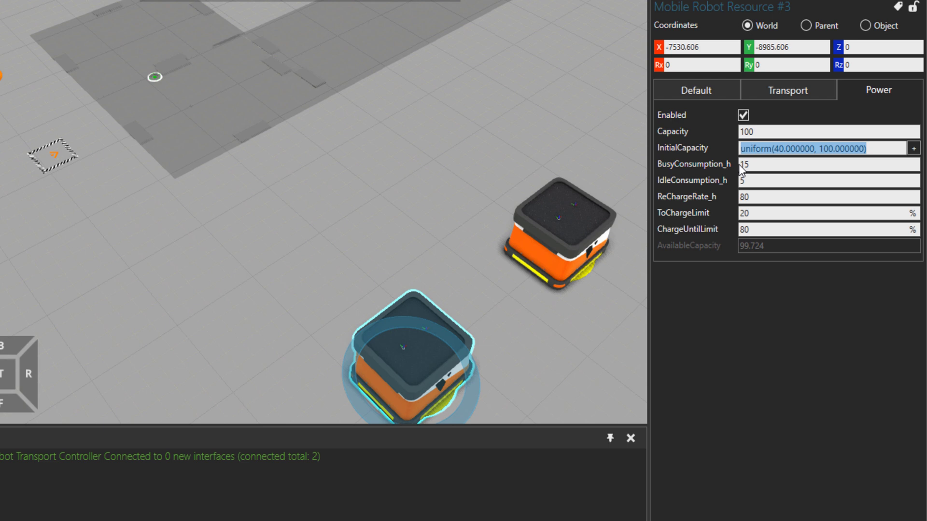
pyautogui.press('Tab')
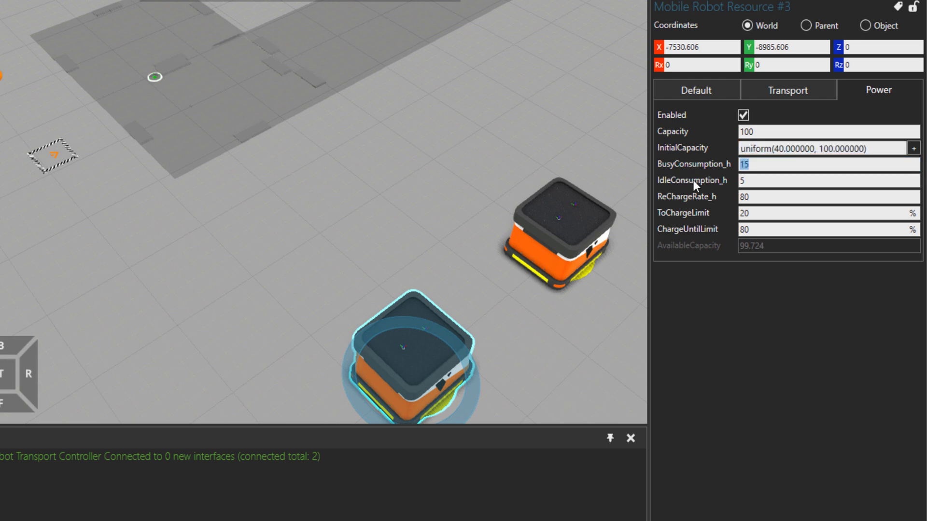
pyautogui.press('Tab')
pyautogui.click(756, 197)
pyautogui.moveTo(104, 181); pyautogui.dragTo(379, 220, button='middle')
pyautogui.scroll(5, 312, 189)
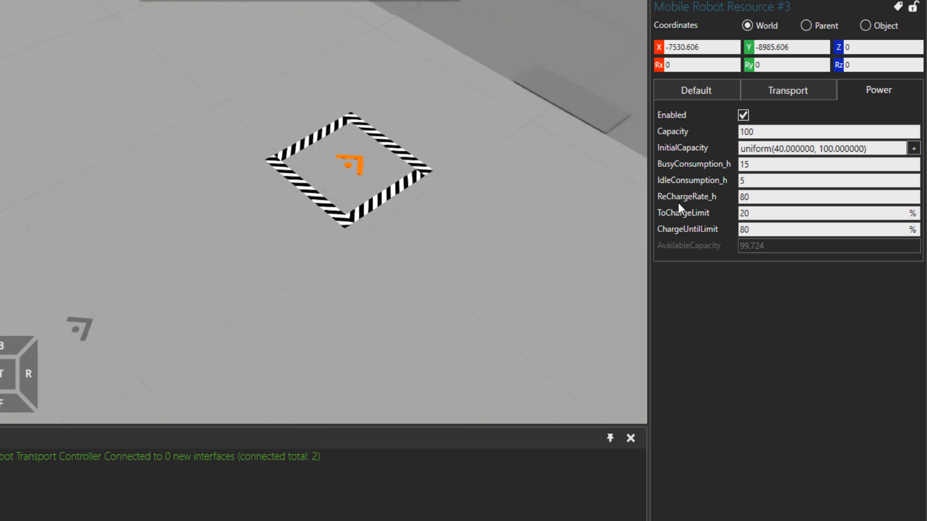
pyautogui.click(760, 213)
pyautogui.press('Tab')
pyautogui.moveTo(763, 248)
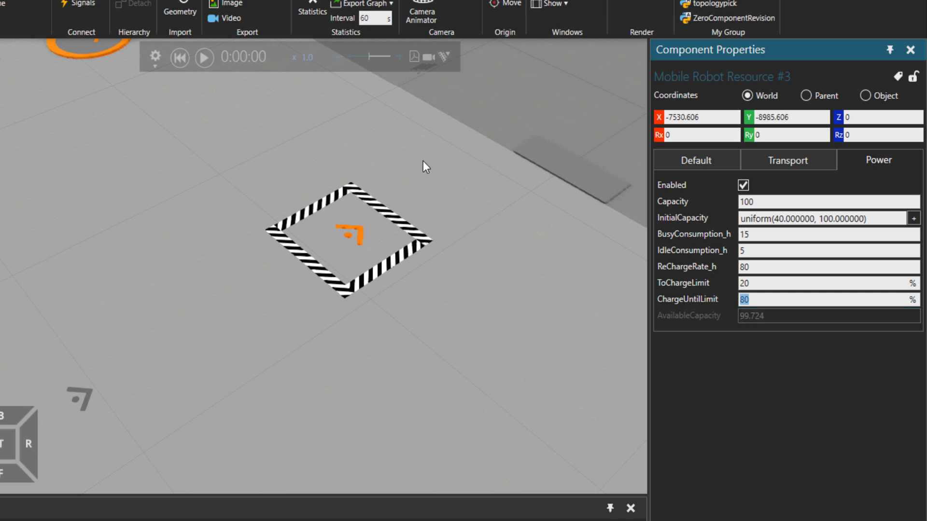
# Step: Start the simulation and pan to show the robots on the floor
pyautogui.scroll(-5, 423, 160)
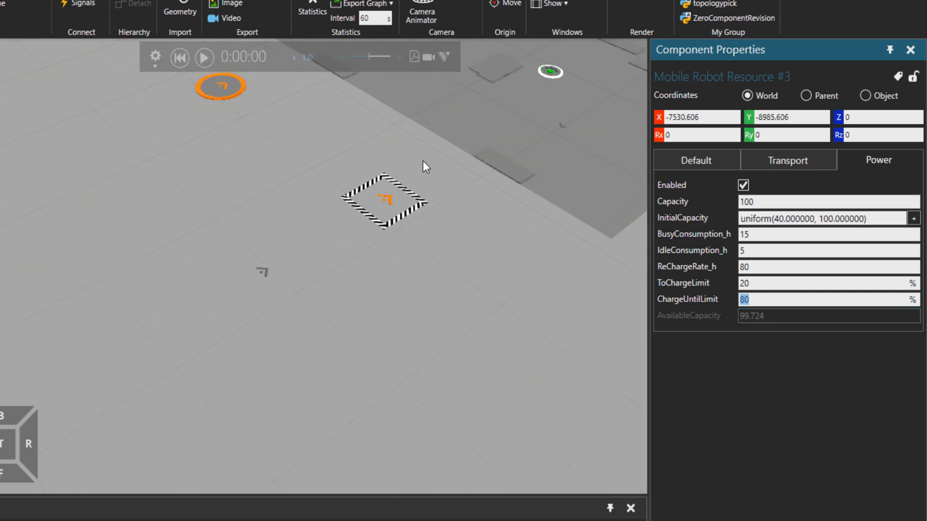
pyautogui.click(202, 59)
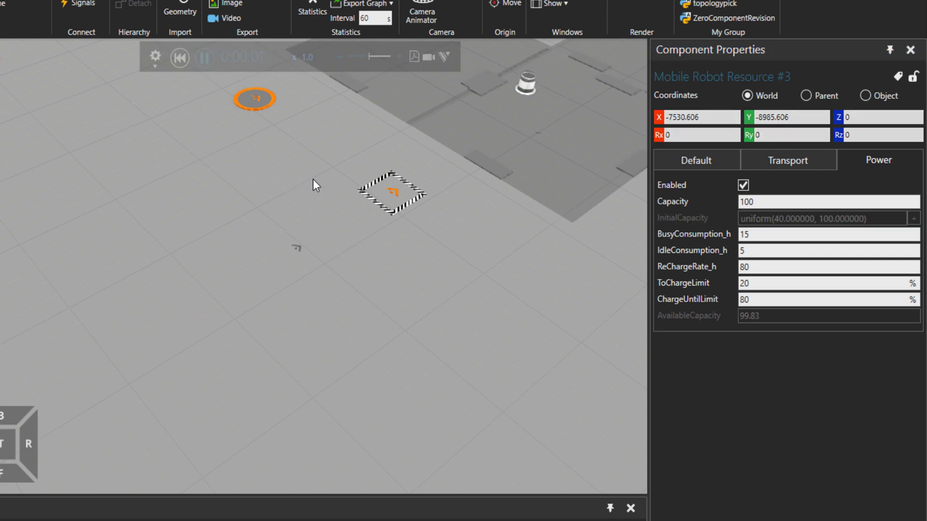
pyautogui.scroll(-3, 487, 201)
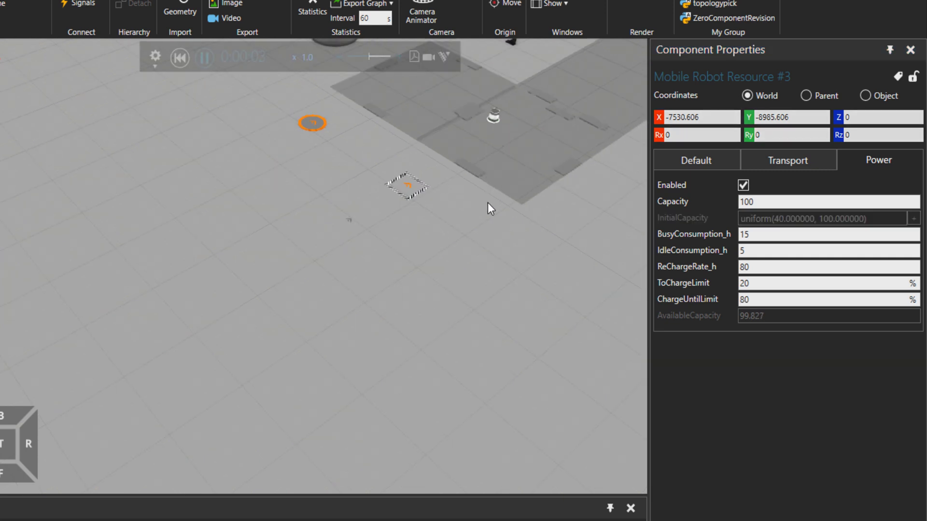
pyautogui.moveTo(488, 202); pyautogui.dragTo(283, 270, button='middle')
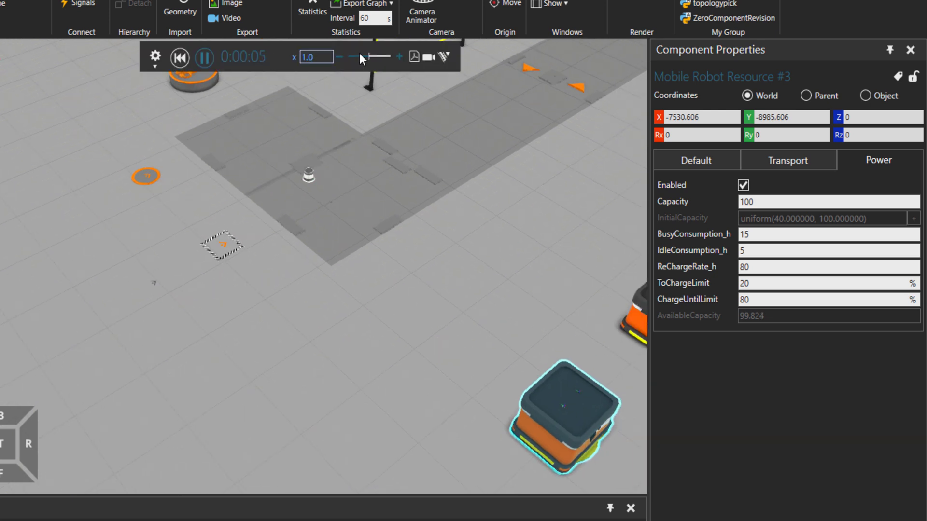
# Step: Raise playback speed to x2.5 and select Mobile Robot Resource #3 to watch its battery drain
pyautogui.click(402, 55)
pyautogui.click(401, 55)
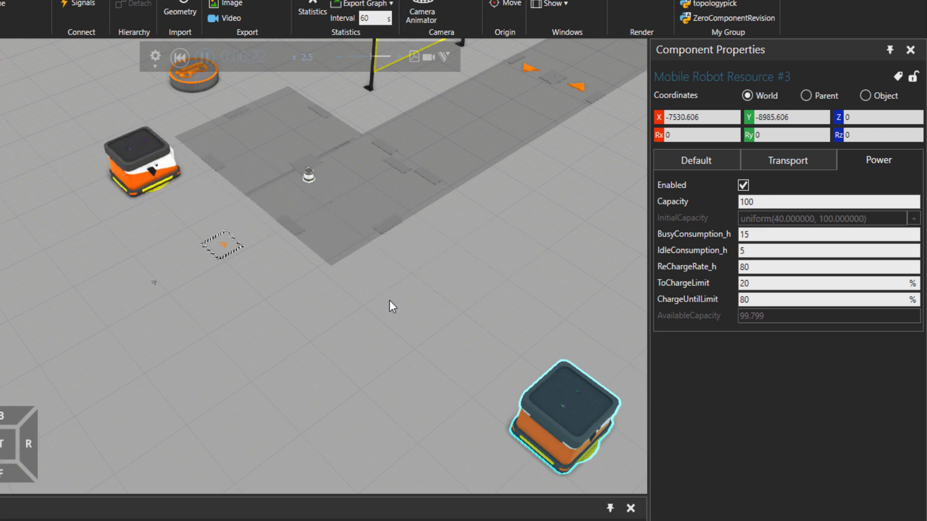
pyautogui.click(154, 161)
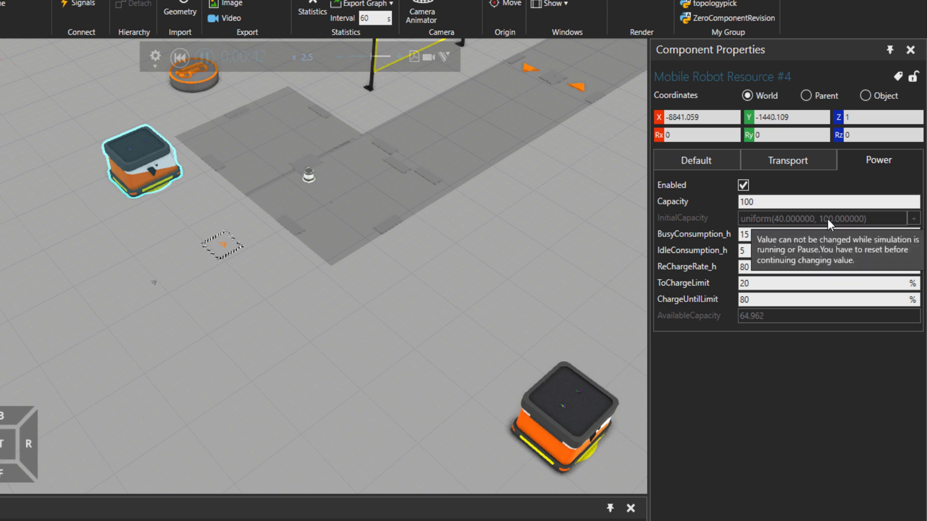
pyautogui.click(548, 401)
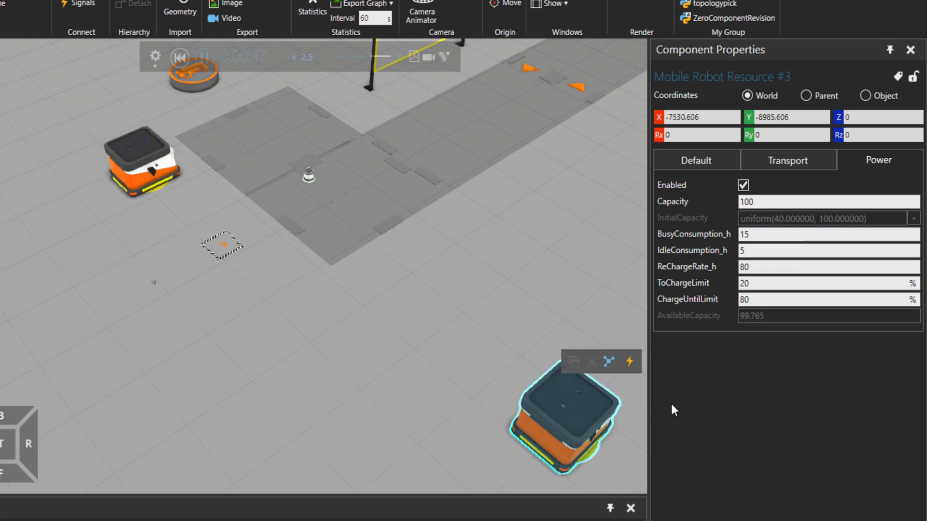
# Step: Reset the simulation to zero and set robot #3's InitialCapacity to 50
pyautogui.click(181, 57)
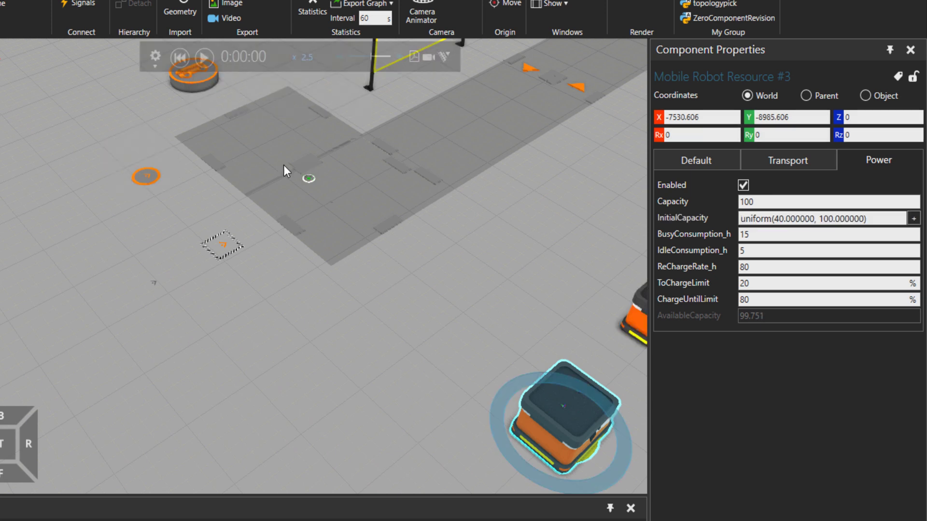
pyautogui.moveTo(569, 420)
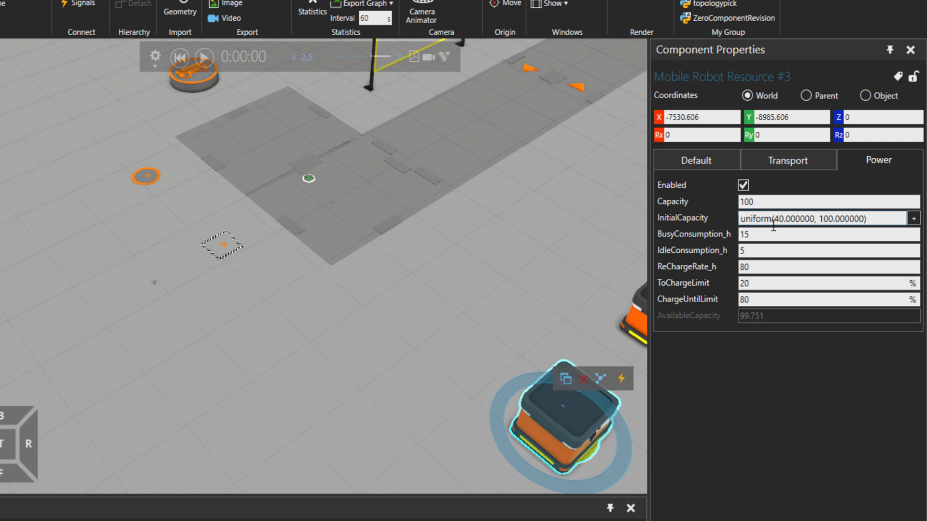
pyautogui.moveTo(805, 220); pyautogui.dragTo(879, 217)
pyautogui.moveTo(771, 231); pyautogui.dragTo(702, 230)
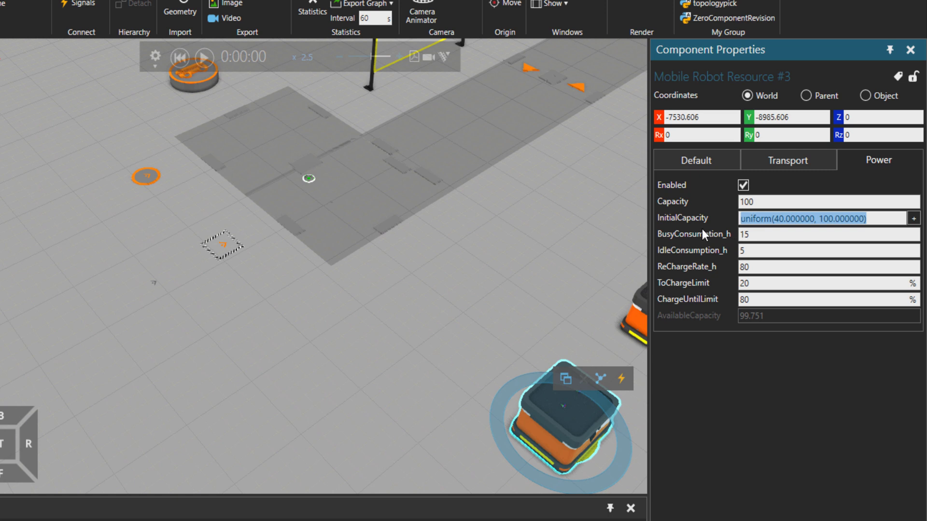
pyautogui.write('50')
pyautogui.press('Return')
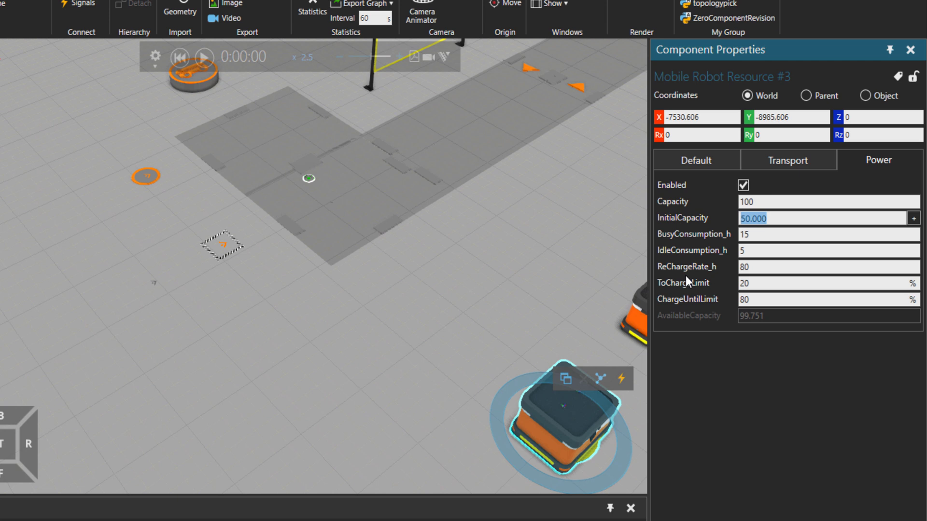
# Step: Set robot #3's ToChargeLimit to 50% and ChargeUntilLimit to 55%
pyautogui.click(748, 284)
pyautogui.write('50')
pyautogui.hotkey('ctrl', 'a')
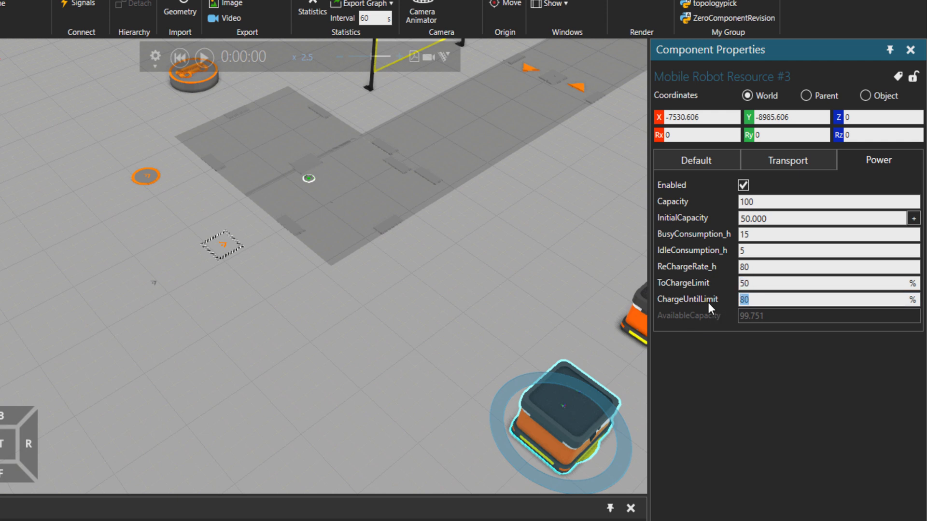
pyautogui.write('55')
pyautogui.press('Return')
# Step: Run the simulation at high speed, following robot #3 until it leaves charging at 90.72 capacity
pyautogui.click(222, 259)
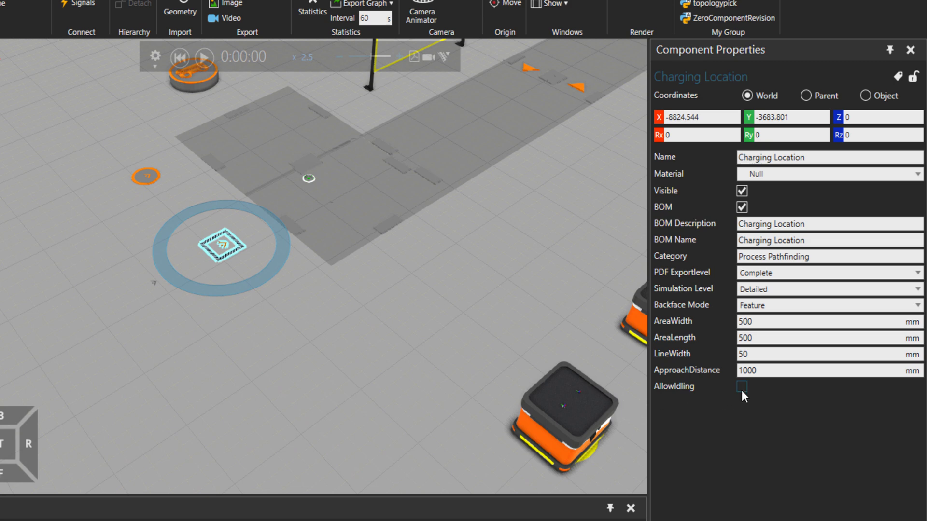
pyautogui.click(204, 59)
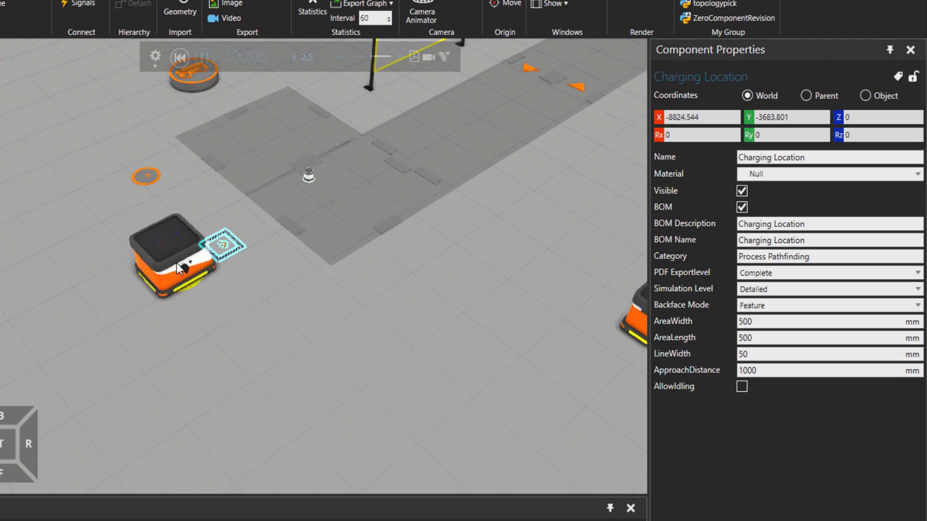
pyautogui.scroll(3, 178, 262)
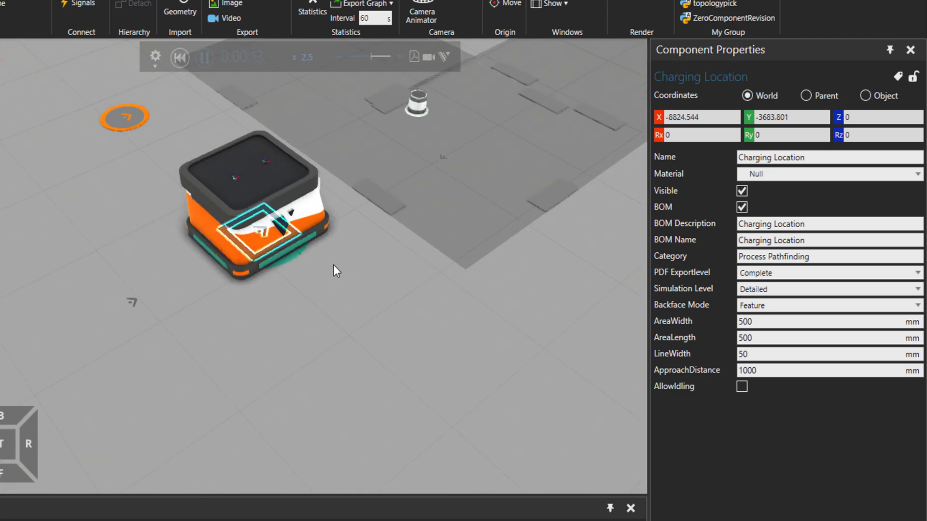
pyautogui.click(306, 197)
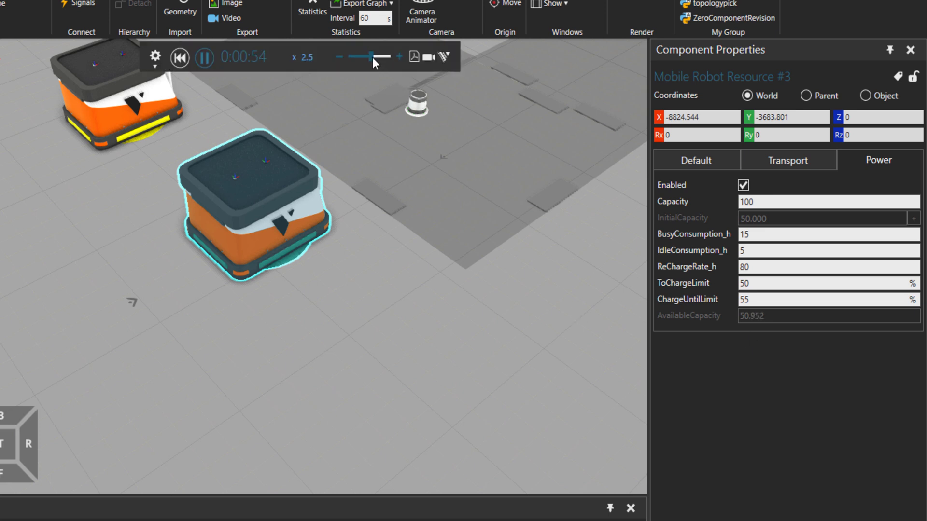
pyautogui.moveTo(373, 57); pyautogui.dragTo(381, 56)
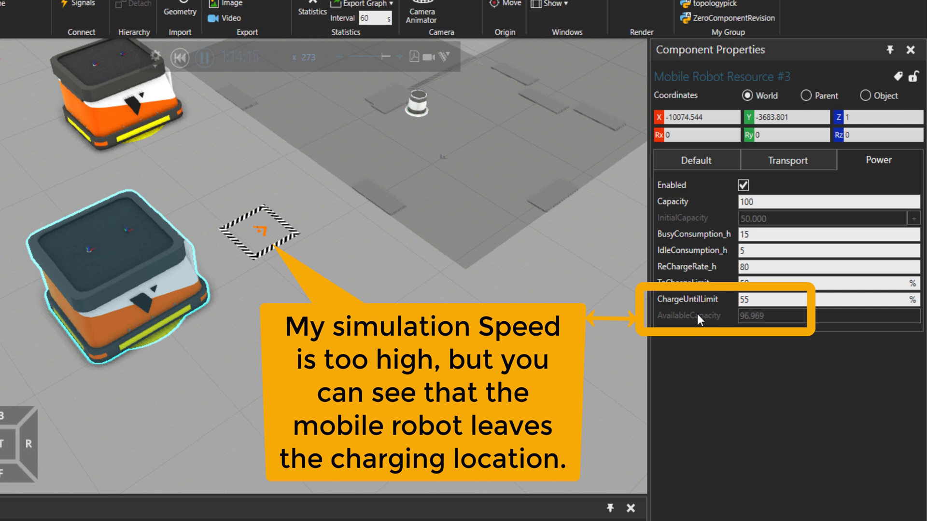
pyautogui.click(753, 300)
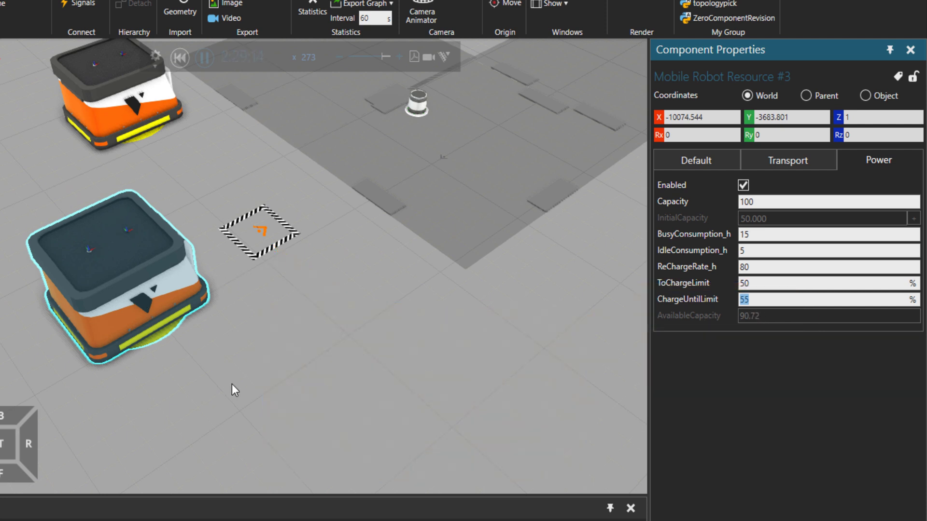
# Step: Pause and reset the simulation, then show the process flow editor with transport flow links
pyautogui.click(202, 62)
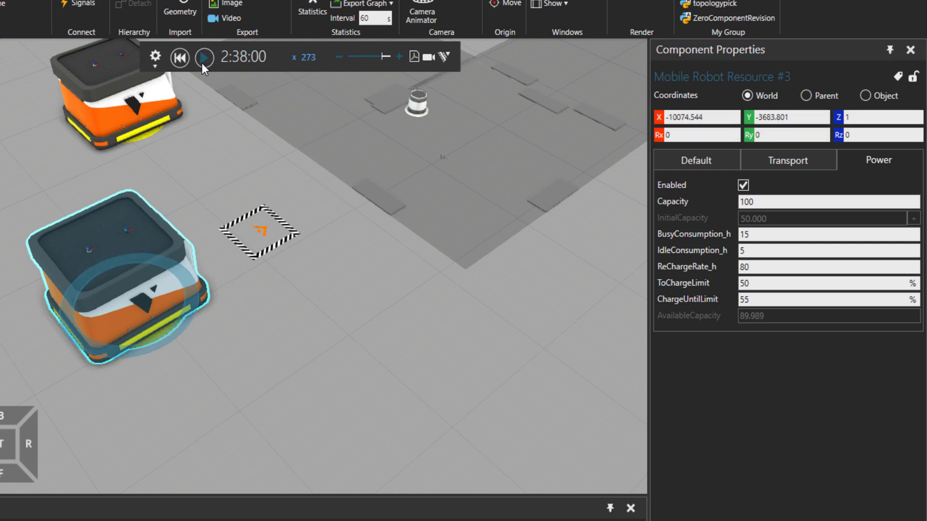
pyautogui.click(180, 57)
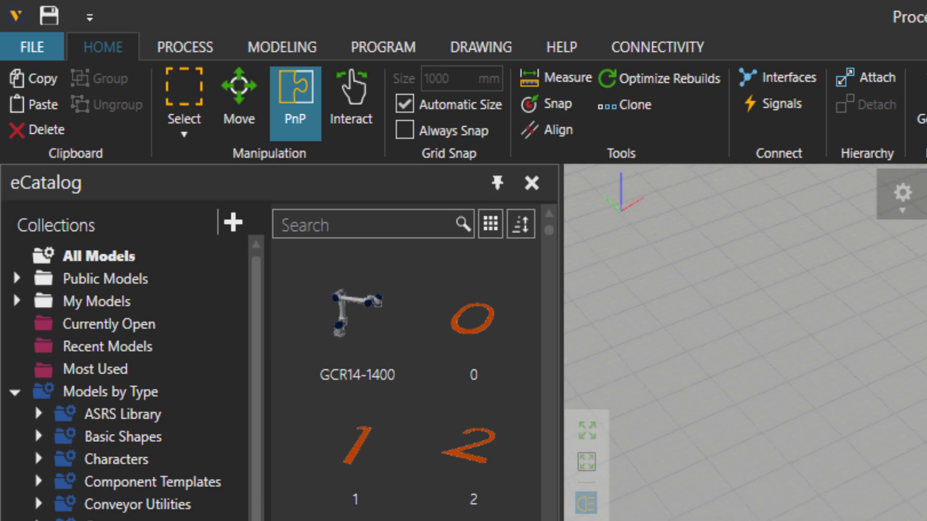
pyautogui.click(205, 50)
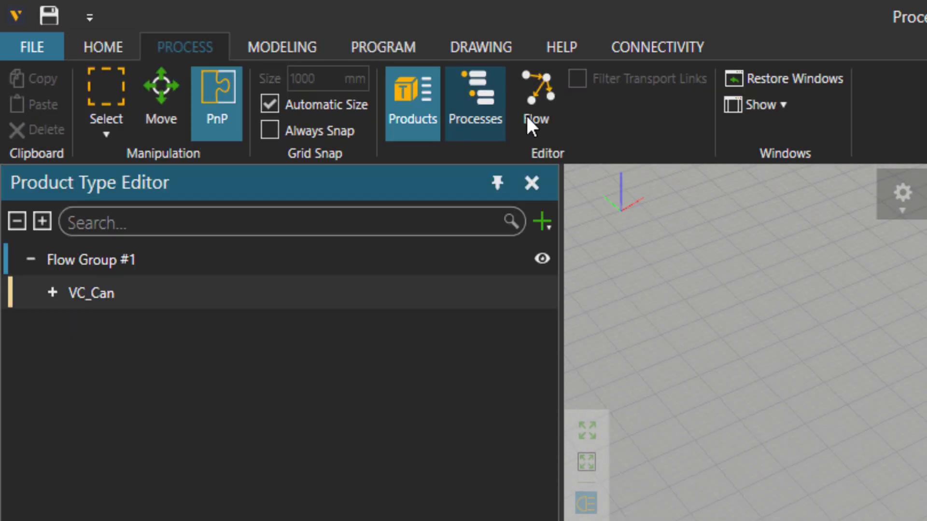
pyautogui.click(551, 102)
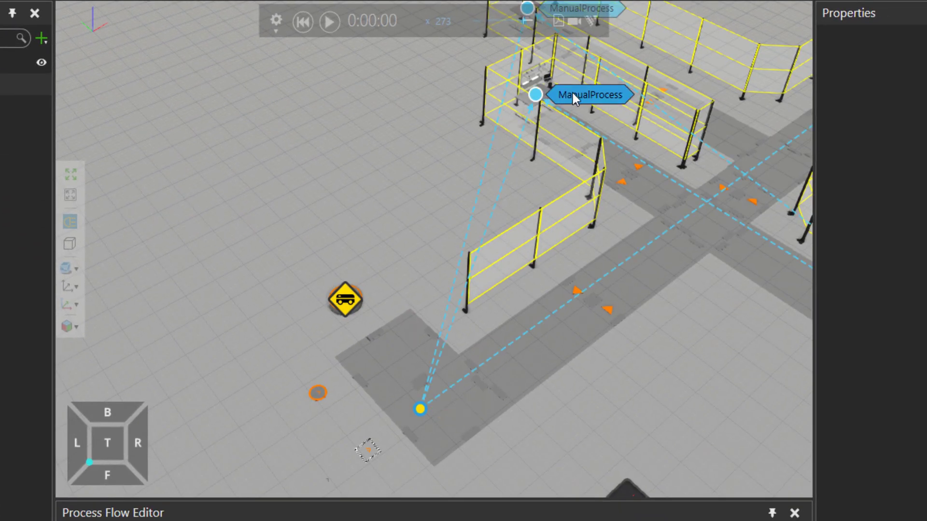
pyautogui.click(571, 91)
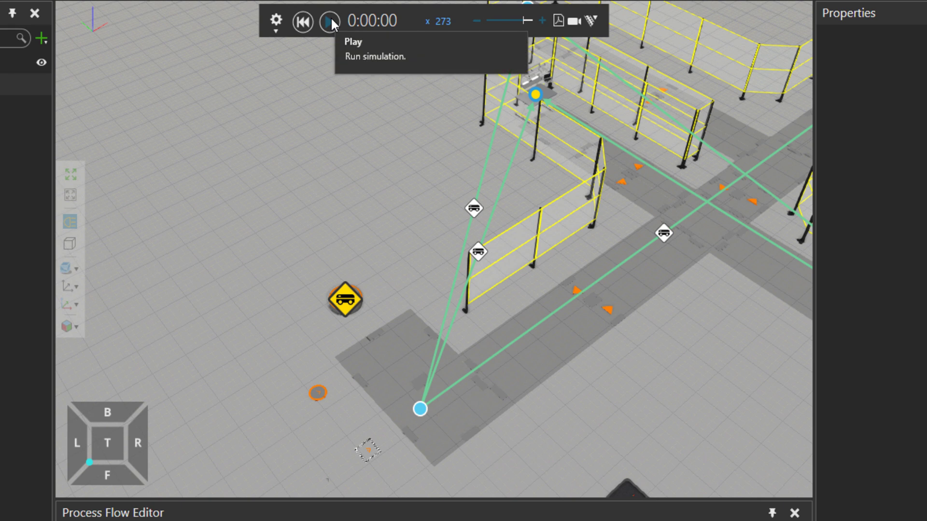
# Step: Replay the simulation at x1 speed and select robot #3 near the charging area
pyautogui.click(330, 31)
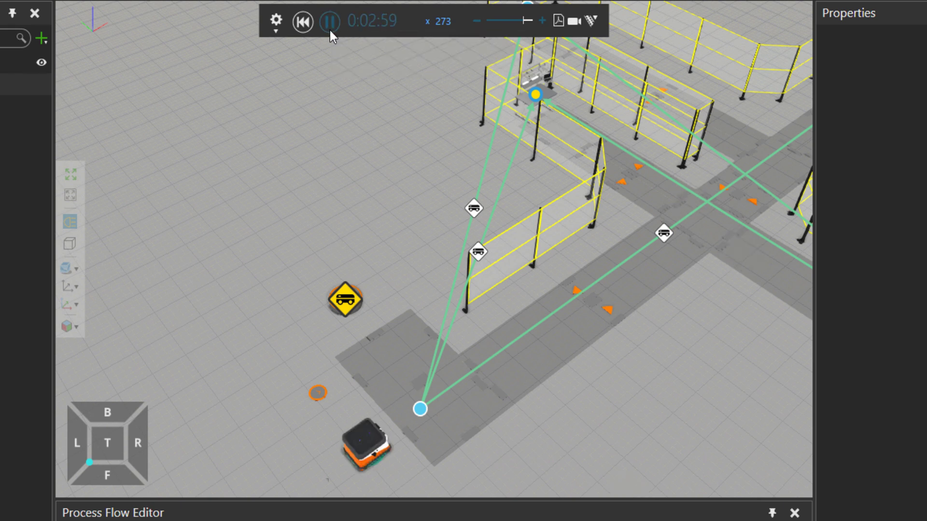
pyautogui.click(522, 19)
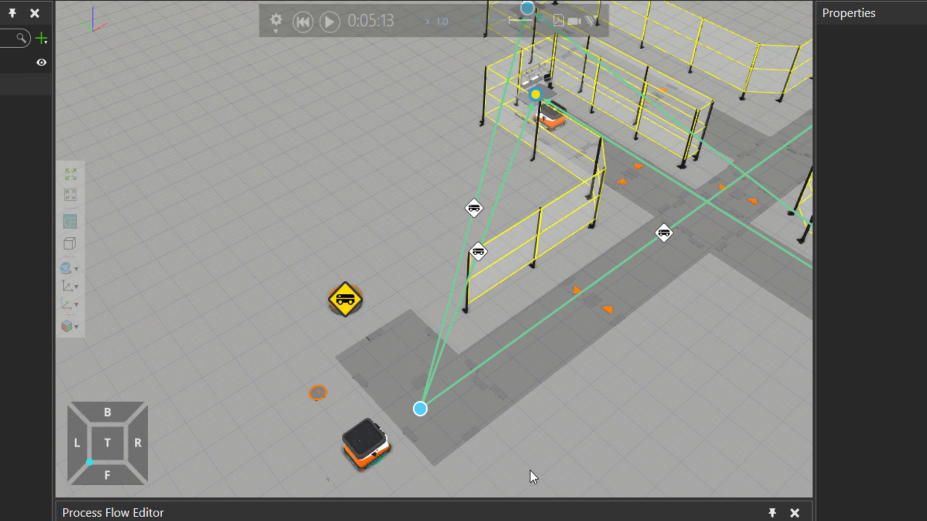
pyautogui.moveTo(530, 471); pyautogui.dragTo(442, 340)
pyautogui.click(314, 346)
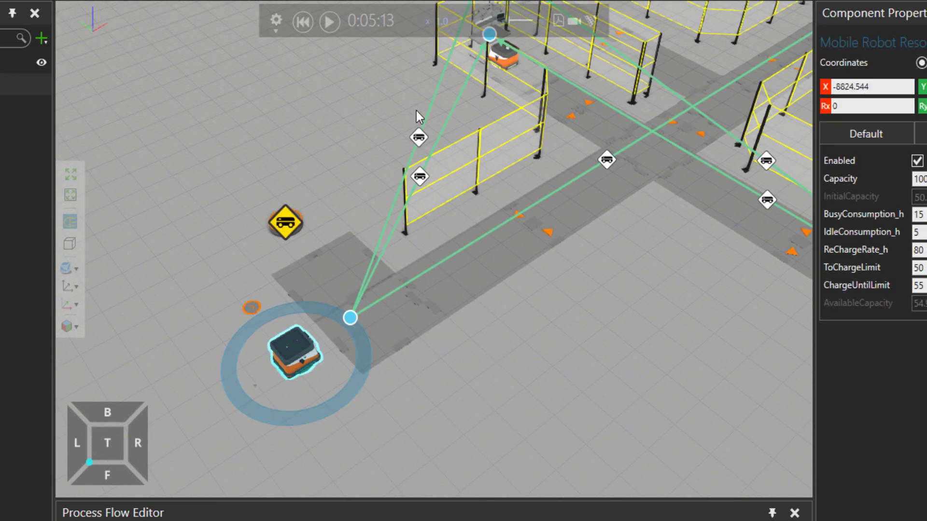
# Step: Replay from zero, varying simulation speed, until robot #3 charges to about 54% and returns to transport
pyautogui.click(303, 22)
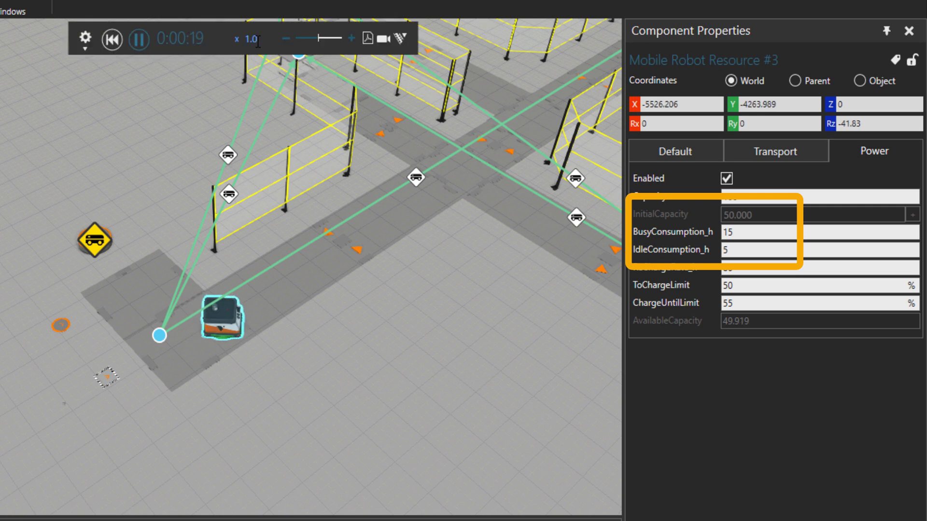
pyautogui.moveTo(315, 36); pyautogui.dragTo(323, 34)
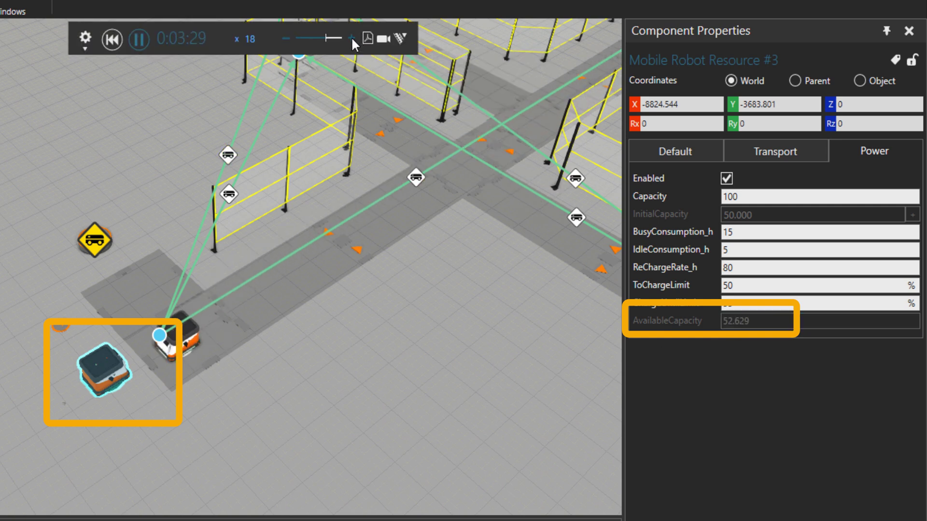
pyautogui.click(352, 38)
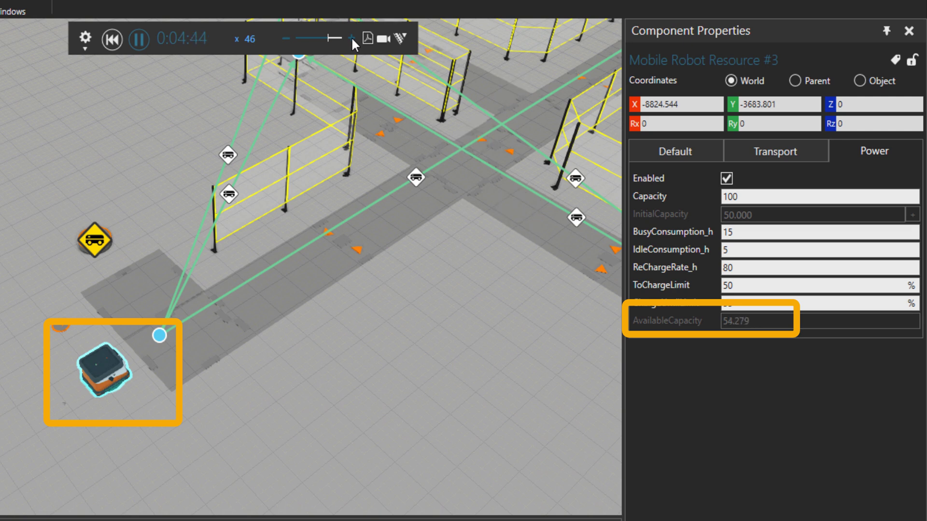
pyautogui.click(286, 38)
pyautogui.click(286, 38)
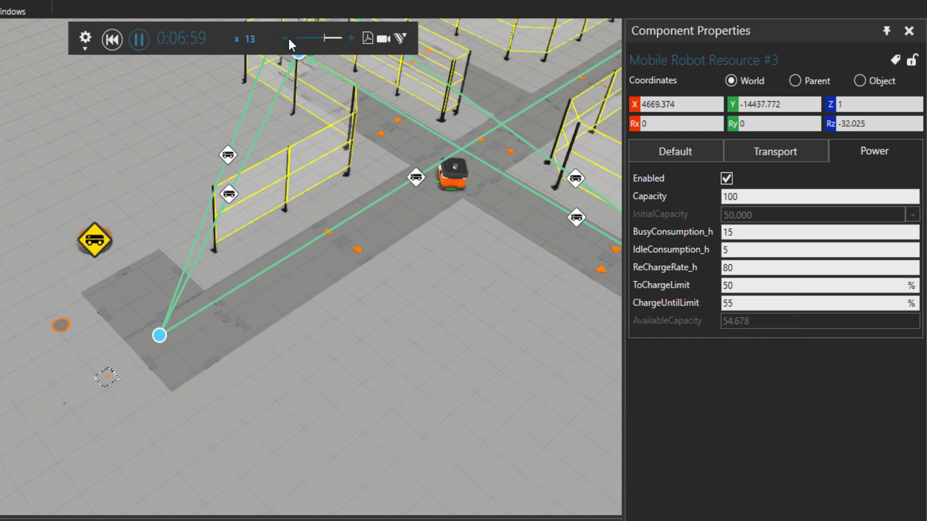
pyautogui.click(288, 38)
pyautogui.click(288, 39)
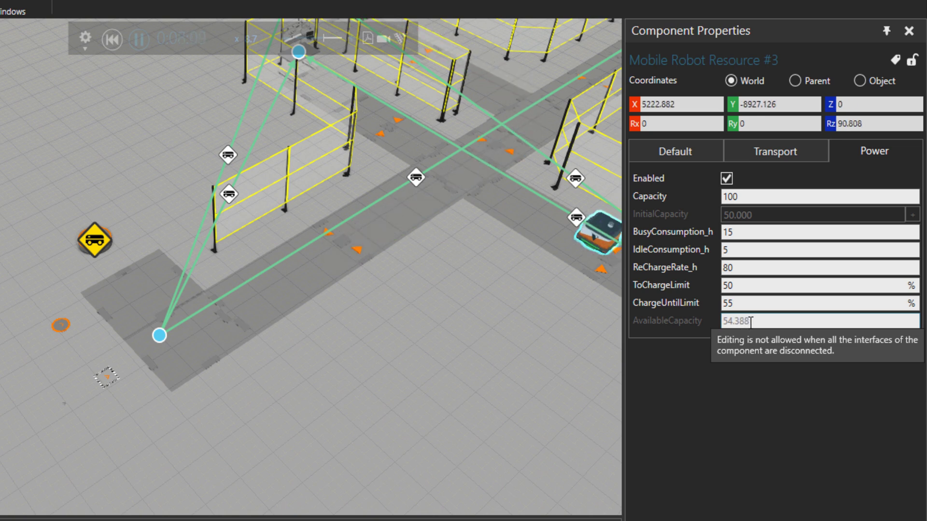
pyautogui.doubleClick(727, 285)
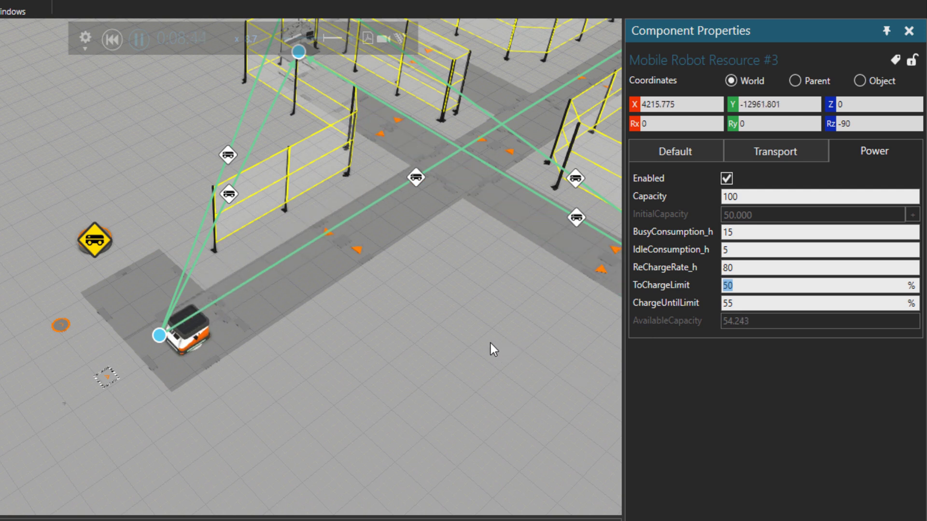